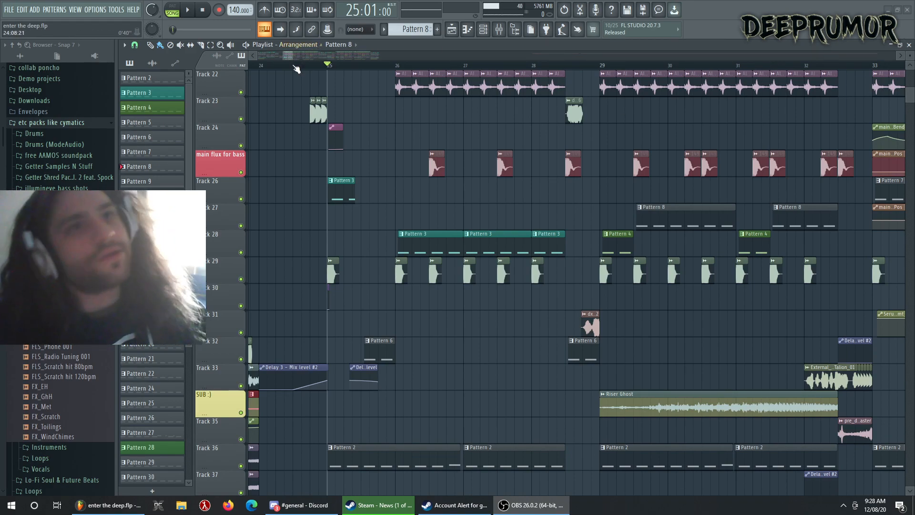
Zoom the playlist out to show the whole drop and play the song from bar 25.
drag(304, 57, 344, 56)
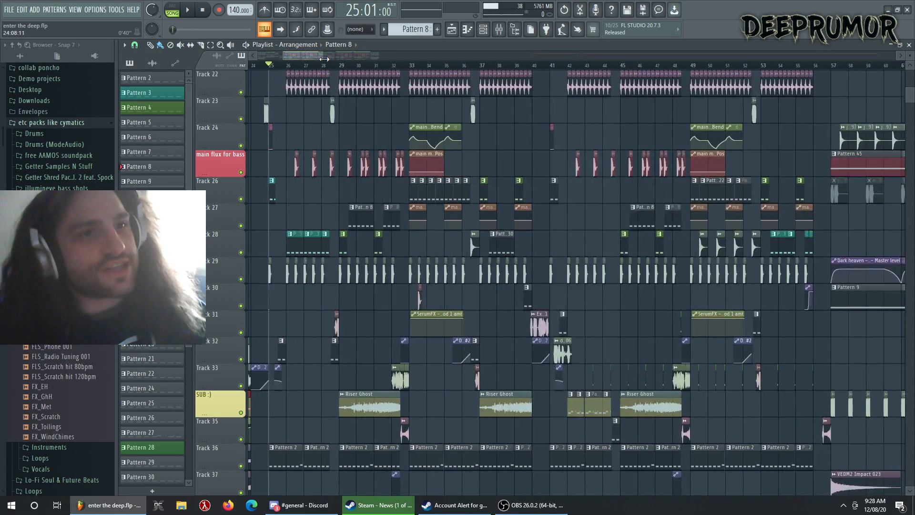
key(space)
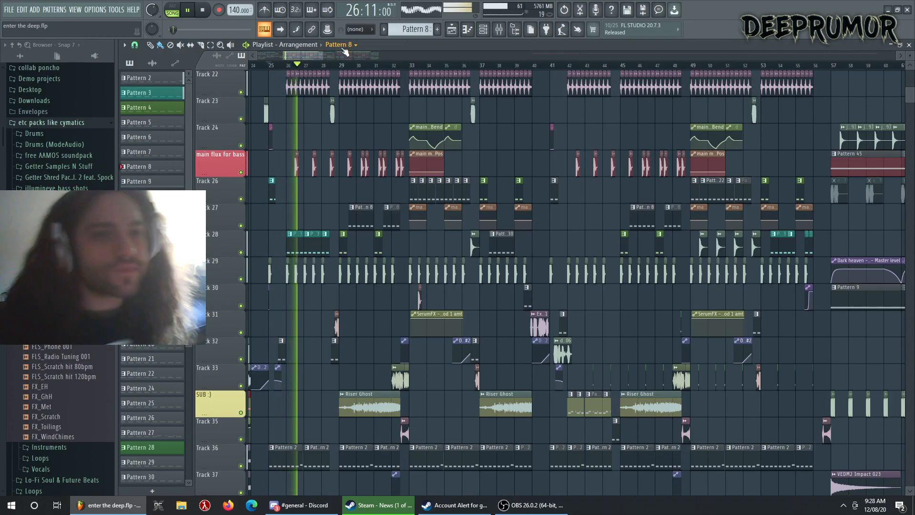
drag(299, 56, 285, 68)
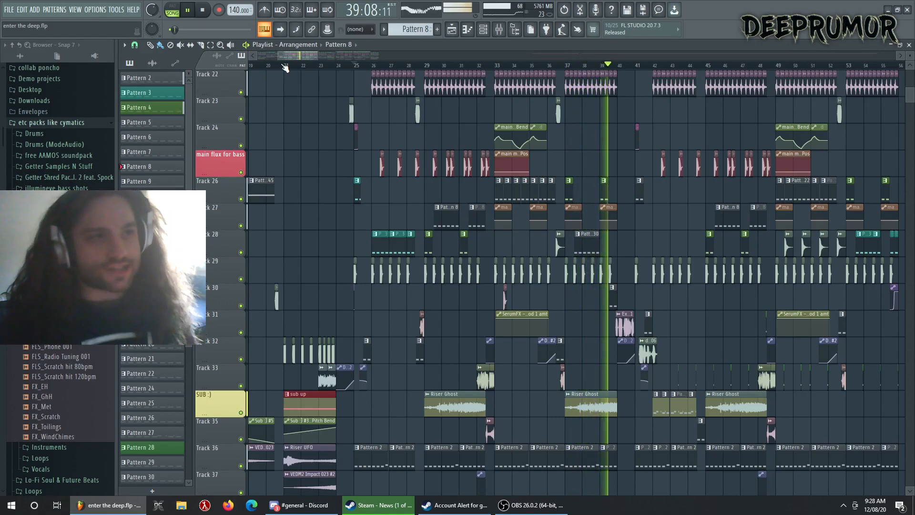
key(space)
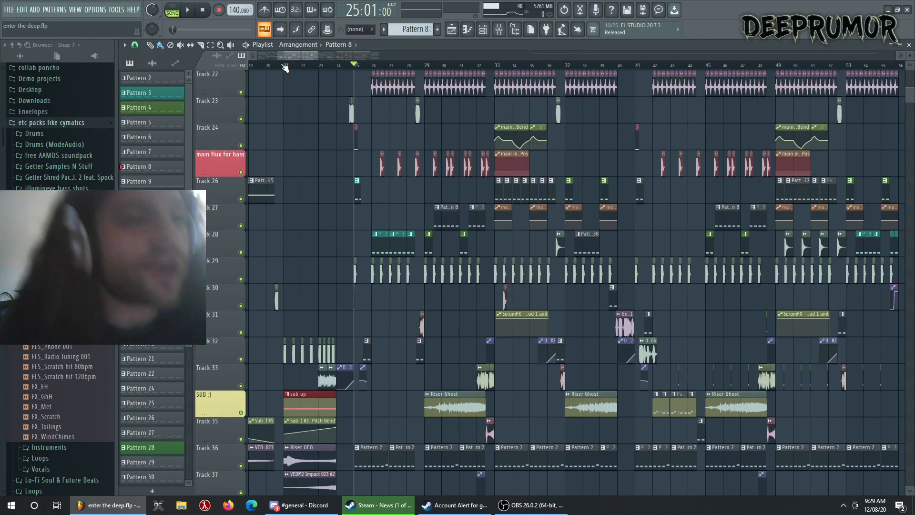
Select the playlist range from bar 25 to the middle of bar 28 and play it.
scroll(284, 67, up, 8)
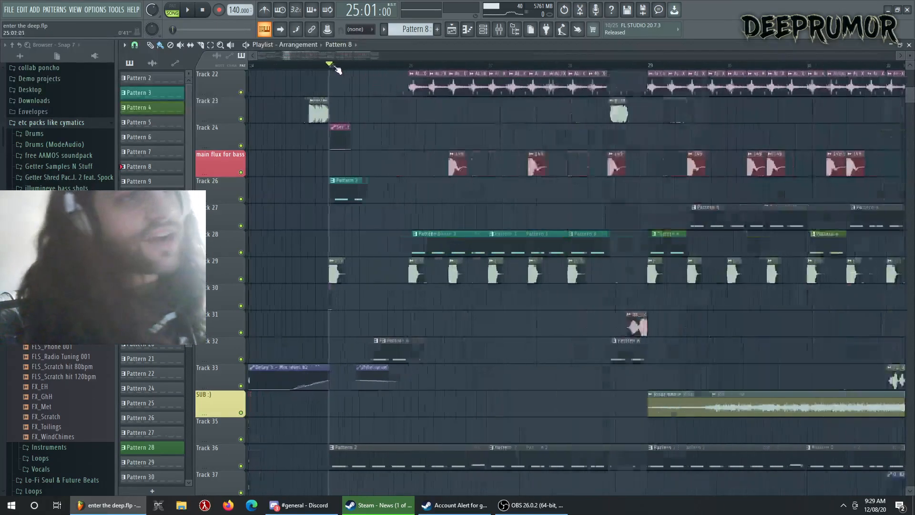
drag(332, 67, 695, 92)
scroll(701, 139, down, 3)
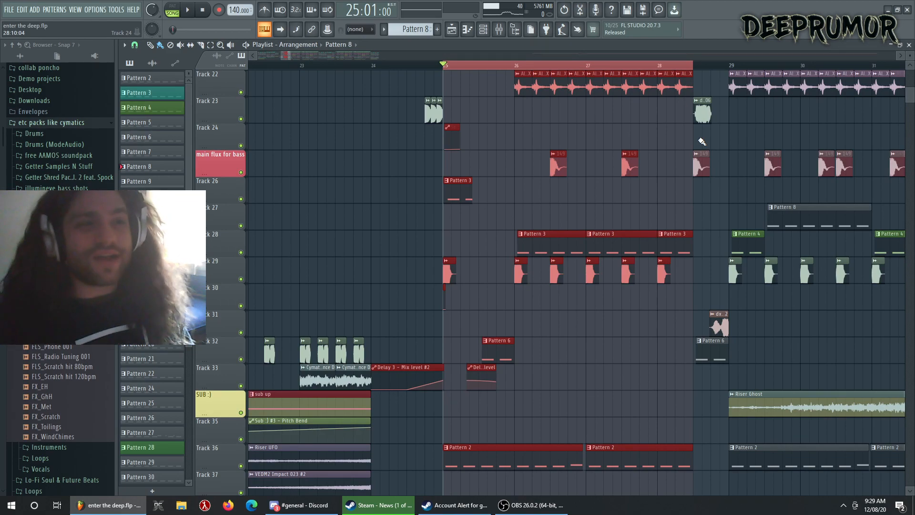
key(space)
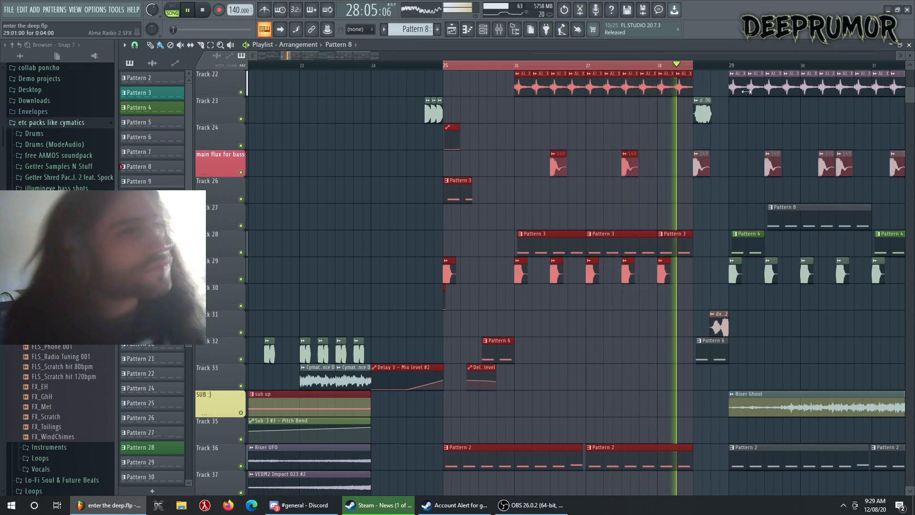
key(space)
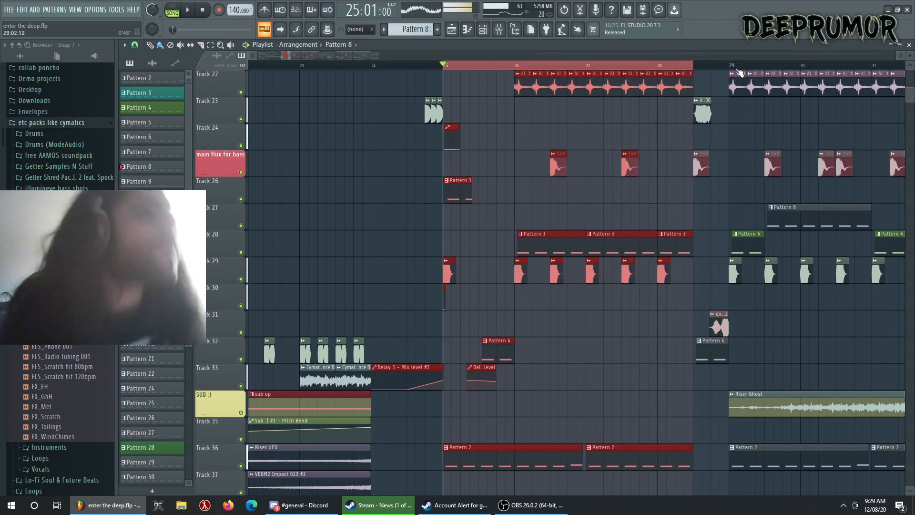
Clear the time selection and play the answering phrase from bar 29.
click(734, 69)
key(space)
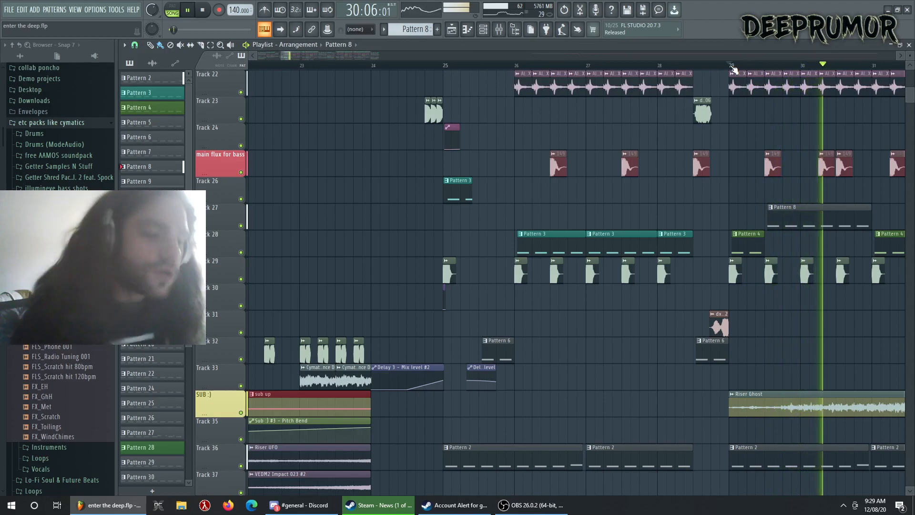
key(space)
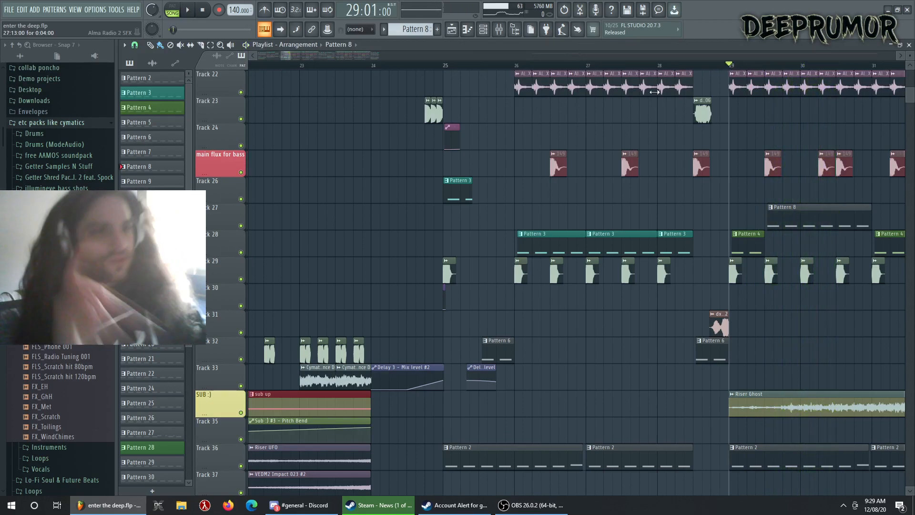
Select the range from bar 26 to the middle of bar 28 and open the Pattern 3 notes in the piano roll.
right_click(533, 69)
click(516, 69)
drag(517, 69, 700, 69)
click(593, 235)
double_click(592, 234)
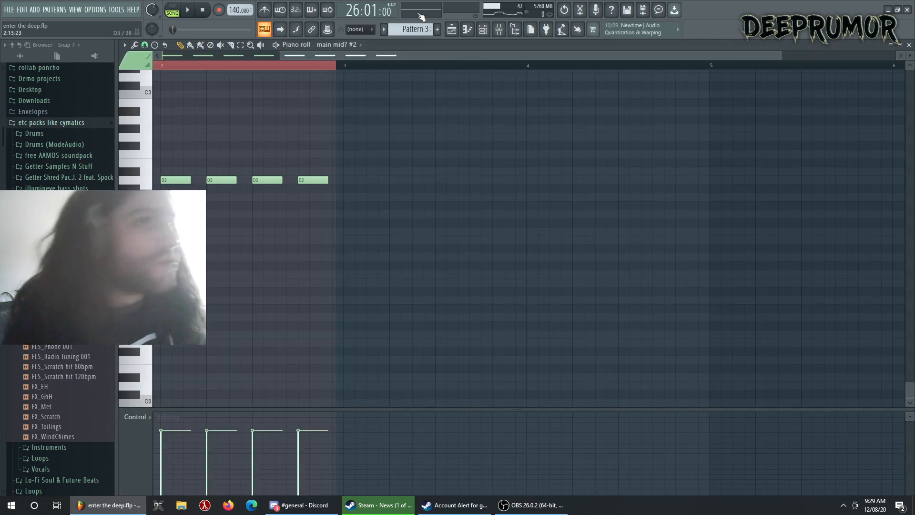
Open the Serum instrument on the main mid? #2 channel and examine its oscillator and effects settings.
click(483, 29)
scroll(526, 164, up, 5)
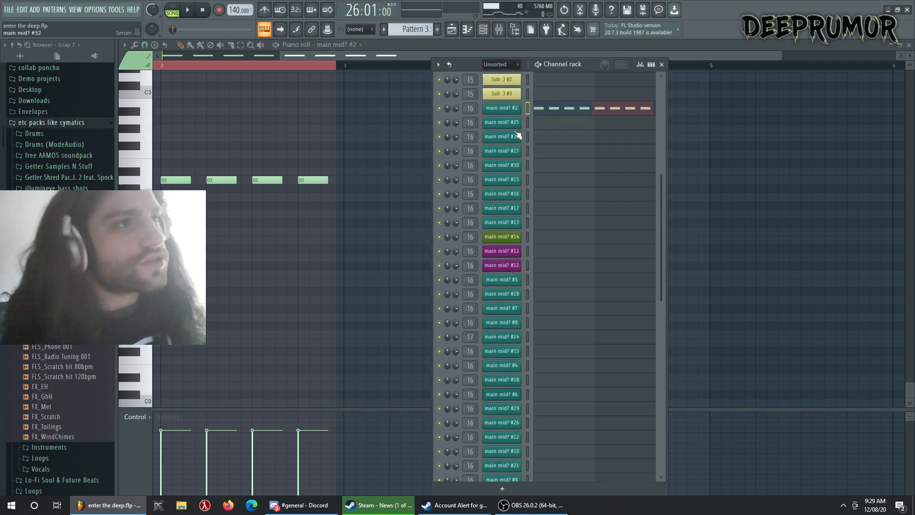
click(505, 109)
drag(478, 148, 484, 109)
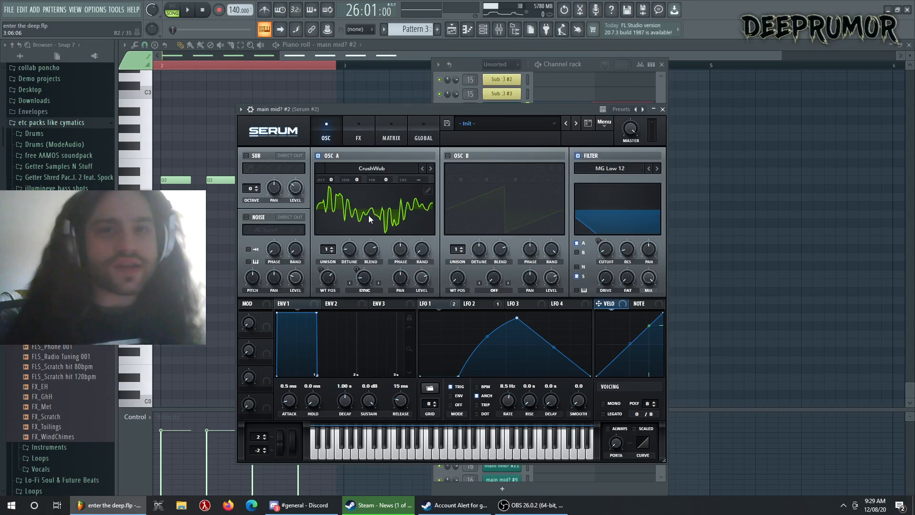
click(364, 143)
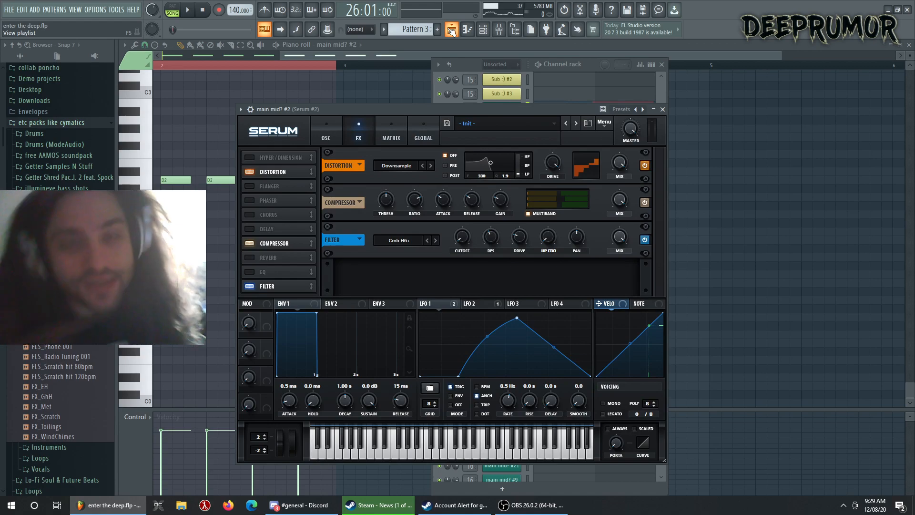
Return to the playlist and play the selected range from bar 26.
click(451, 30)
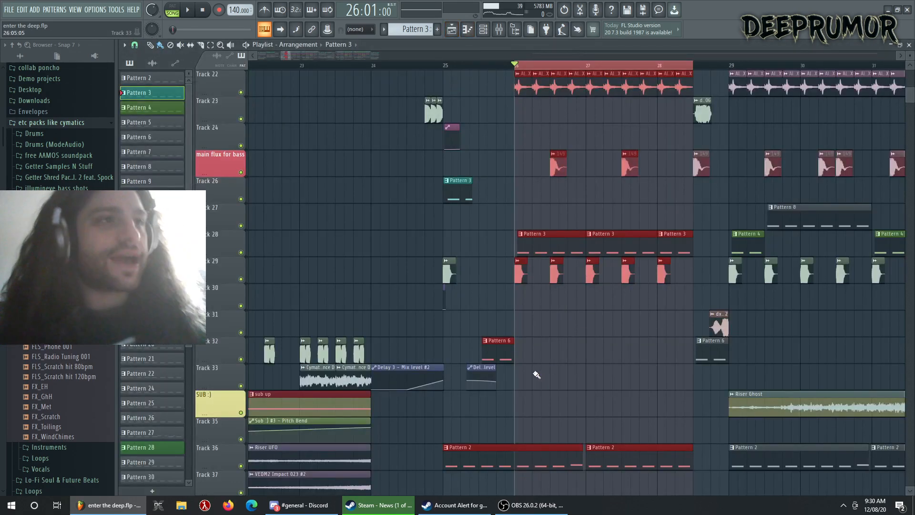
key(space)
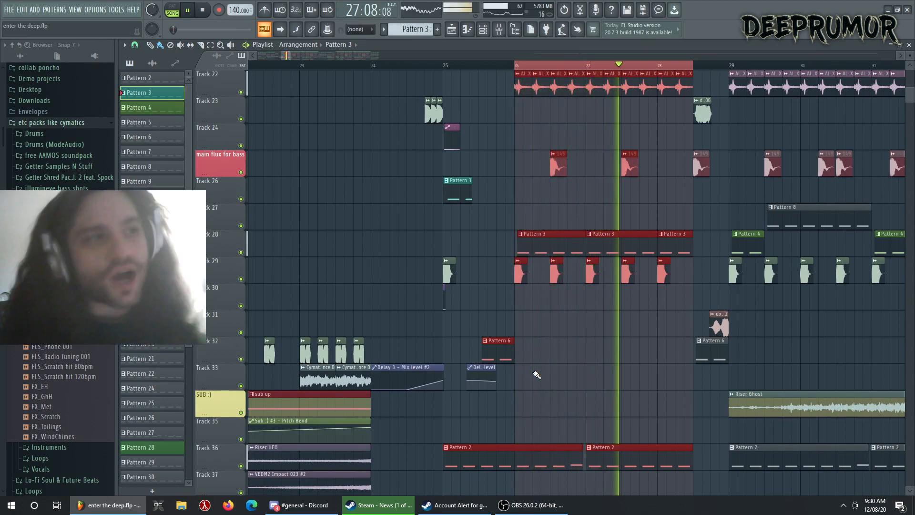
key(space)
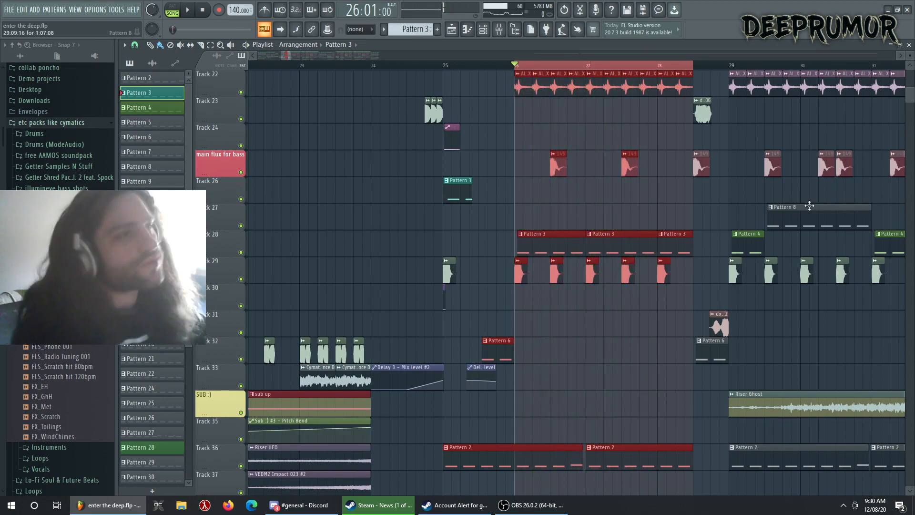
Select bars 29 through 32 in the playlist and open the first Pattern 8 clip's notes along with the channel rack.
click(740, 65)
click(739, 66)
drag(740, 64, 755, 77)
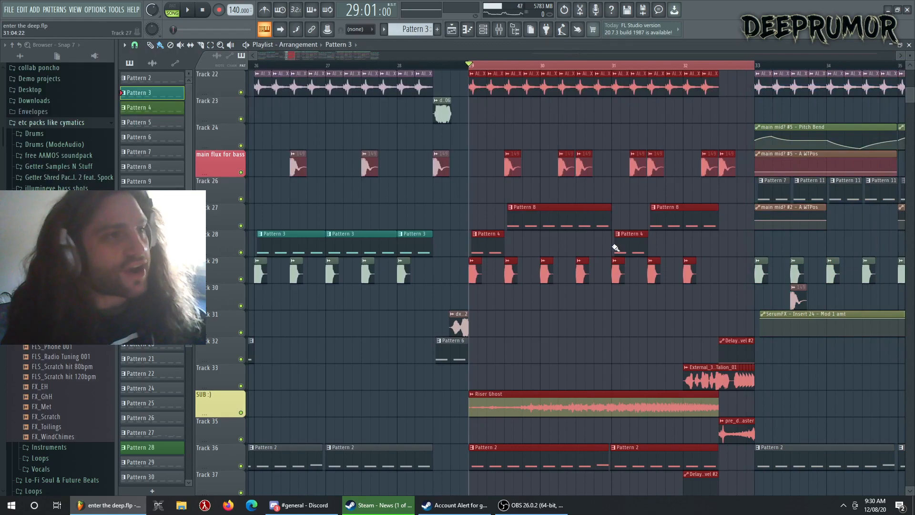
double_click(548, 211)
key(F6)
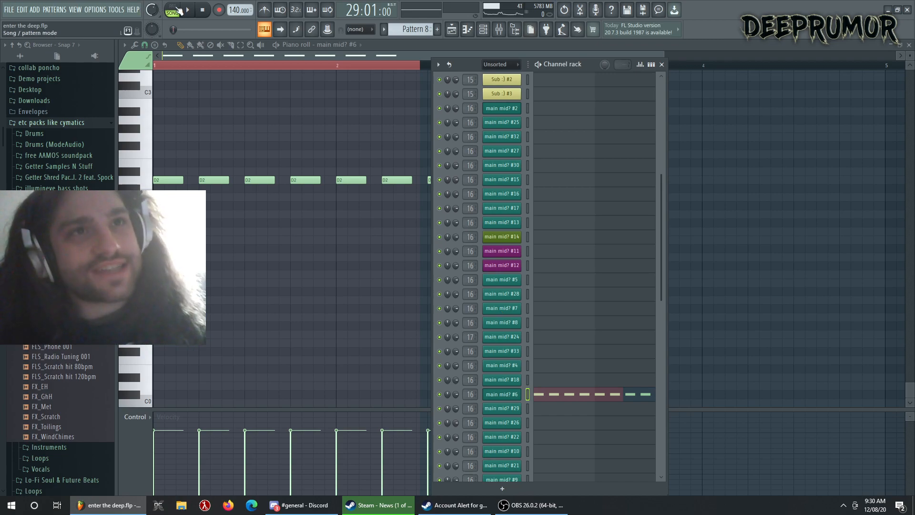
Switch playback to pattern mode, open the main mid? #6 Serum instrument and play Pattern 8 on its own.
click(173, 10)
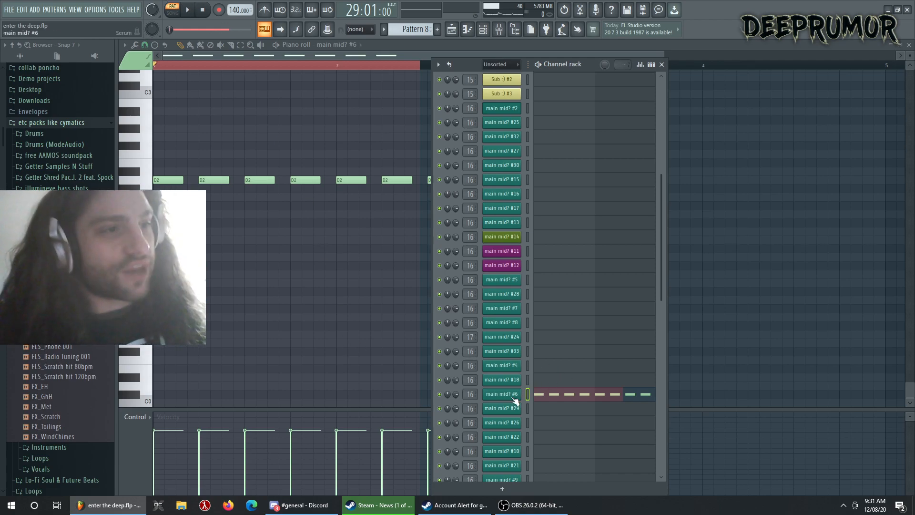
click(512, 397)
key(space)
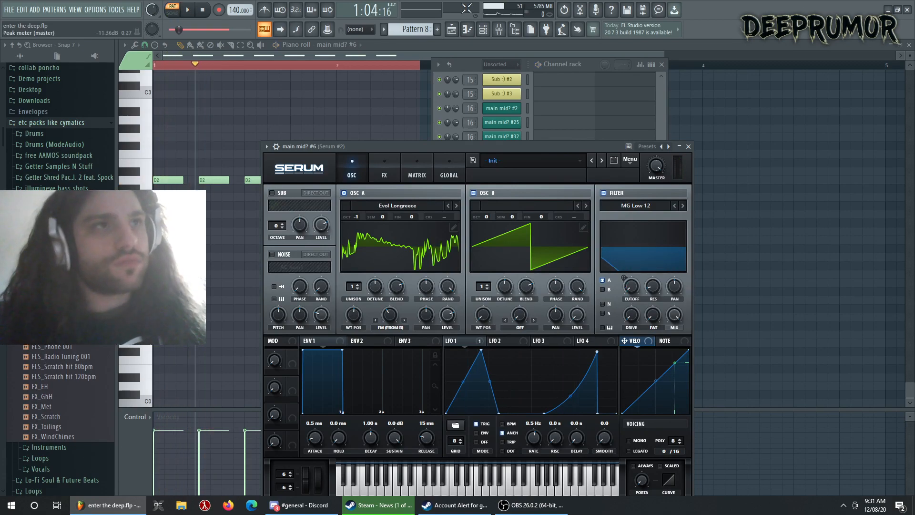
Play the arrangement from bar 29 in song mode and reopen the Pattern 8 notes in the piano roll.
click(452, 30)
click(471, 67)
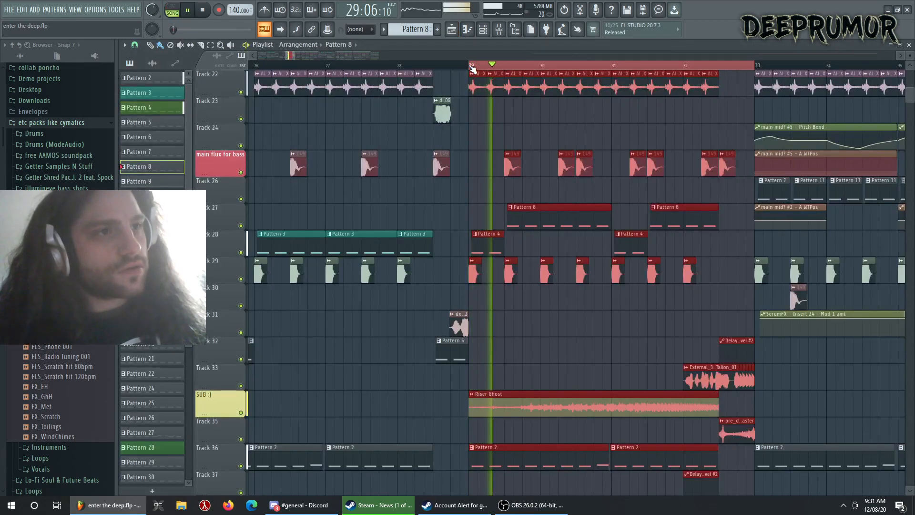
double_click(532, 219)
key(space)
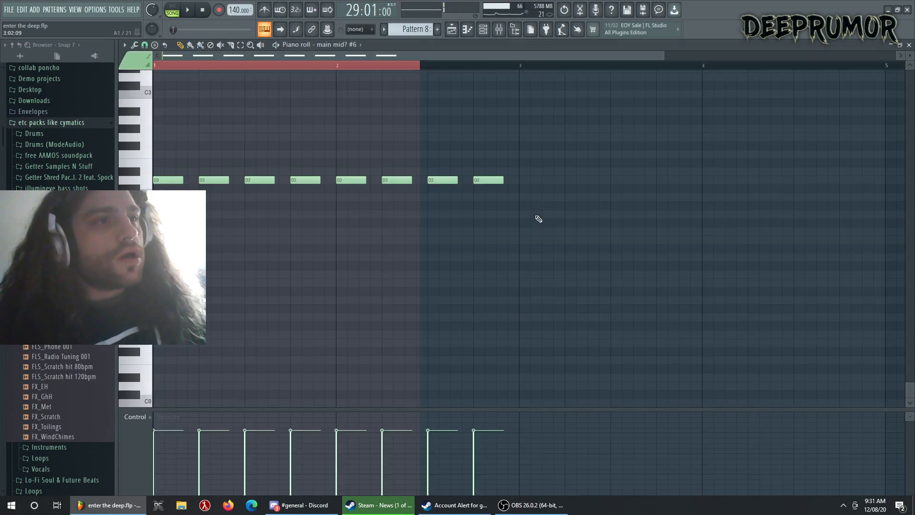
Open the main mid? #6 Serum instrument and examine its oscillators, LFO shape and effects chain.
click(499, 32)
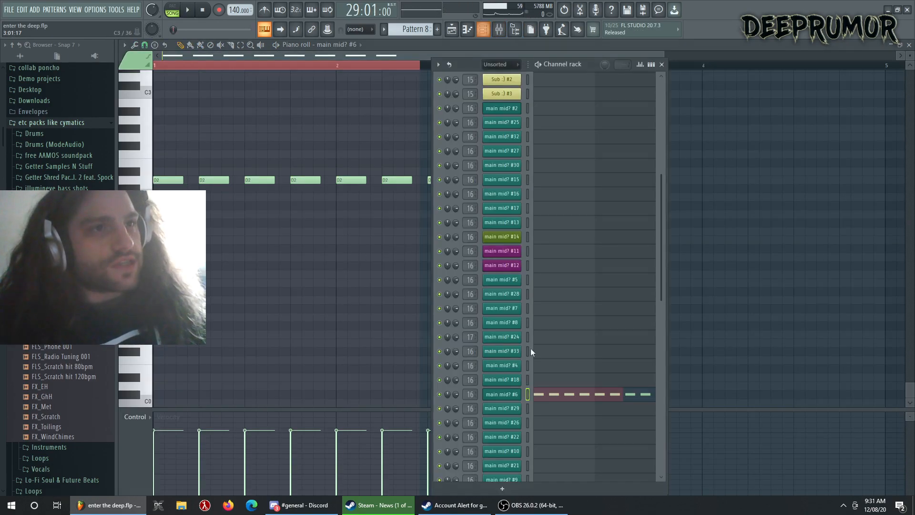
click(515, 395)
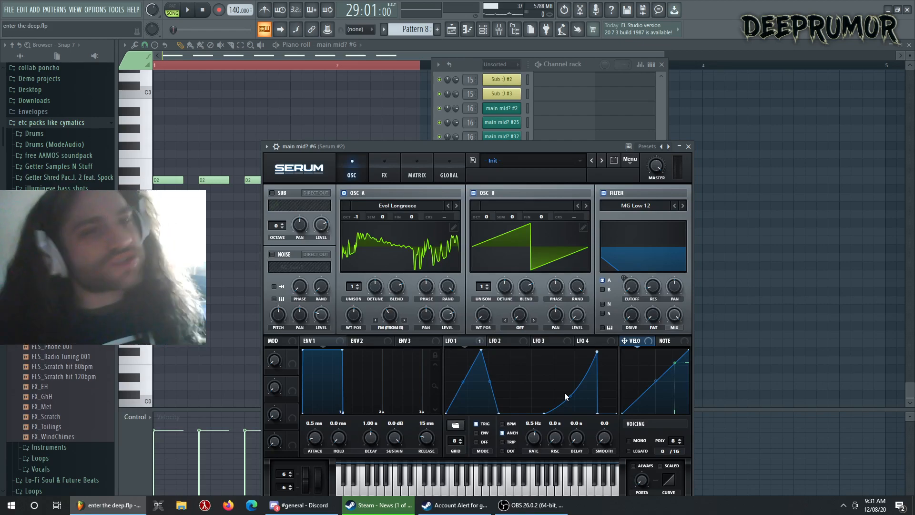
click(393, 165)
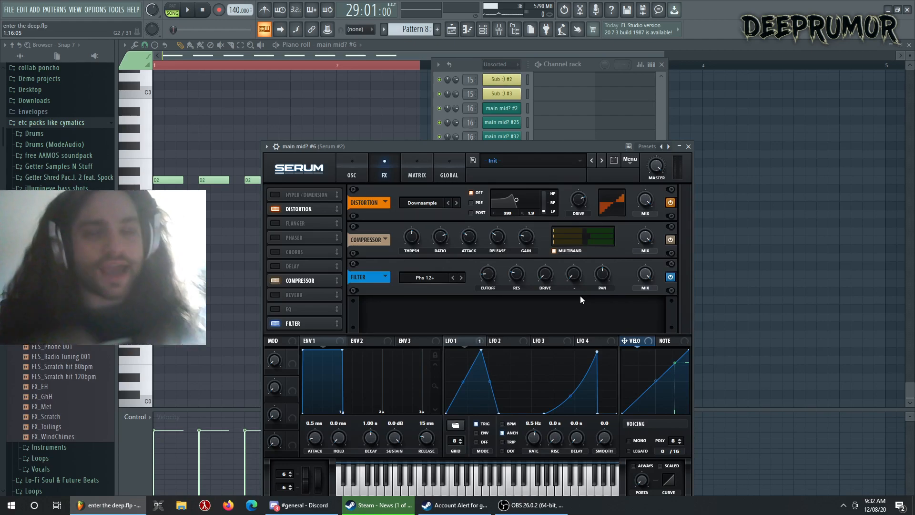
click(353, 164)
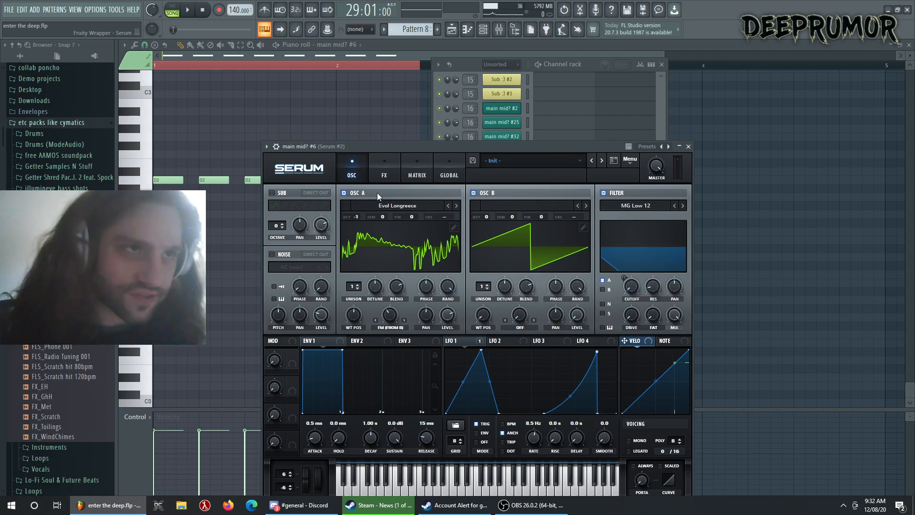
click(380, 179)
click(364, 180)
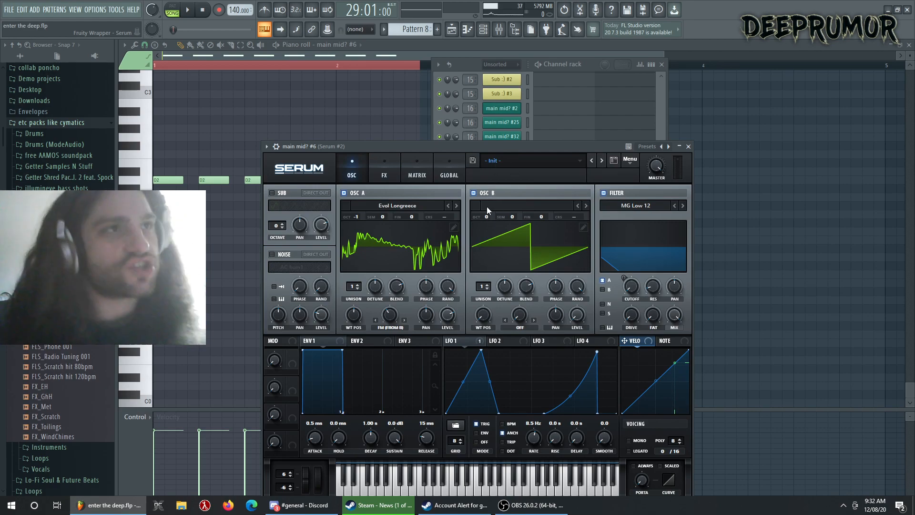
Return to the playlist, clear the time selection and briefly play the song from bar 25.
click(451, 29)
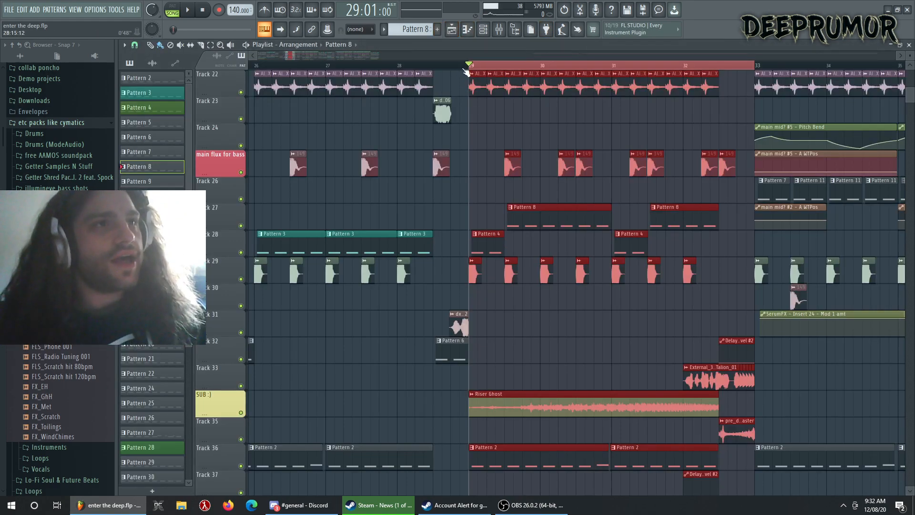
click(471, 66)
drag(471, 66, 358, 94)
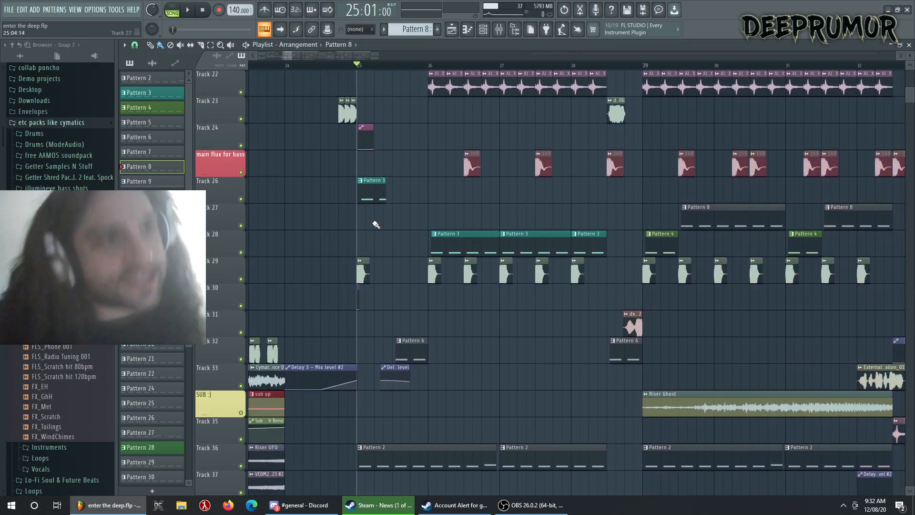
key(space)
key(space)
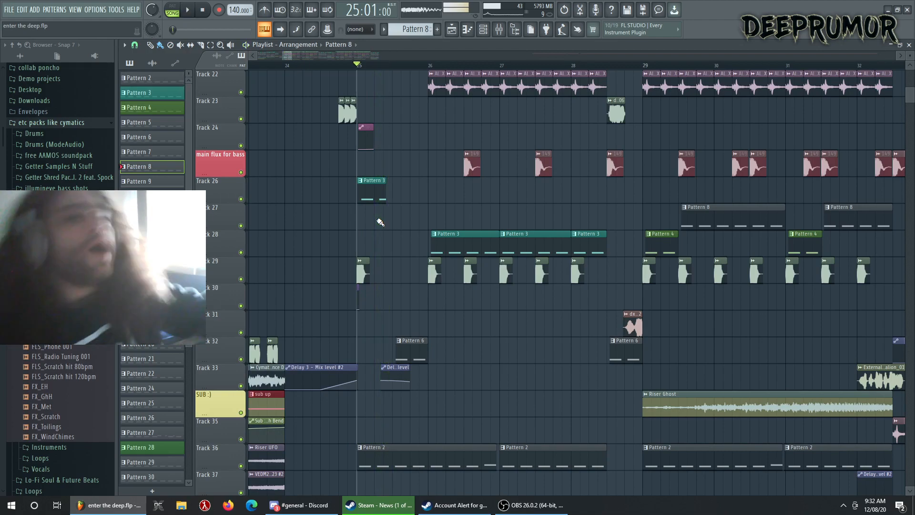
Play a short part of the Pattern 3 section from the start of bar 26.
scroll(420, 68, right, 1)
click(408, 66)
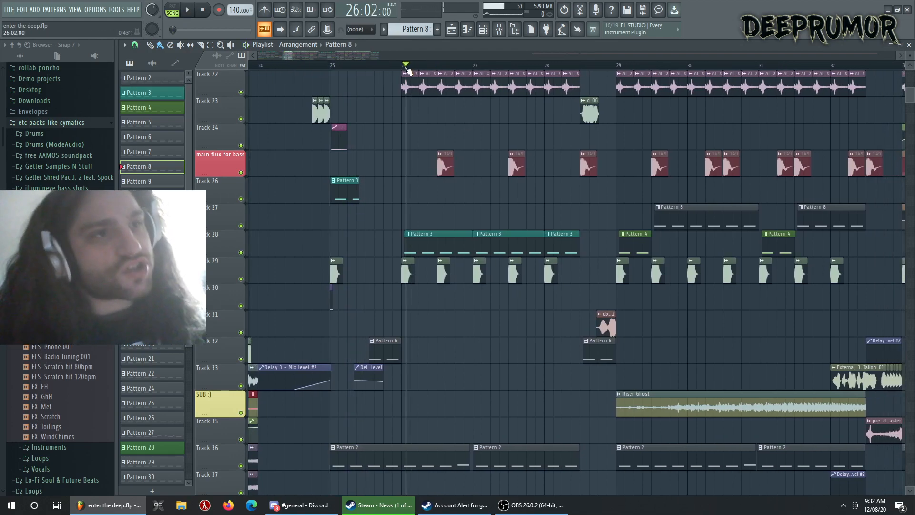
key(space)
key(space)
Move the playhead back to bar 25 and on to bar 29, and play from bar 29.
click(327, 66)
click(330, 67)
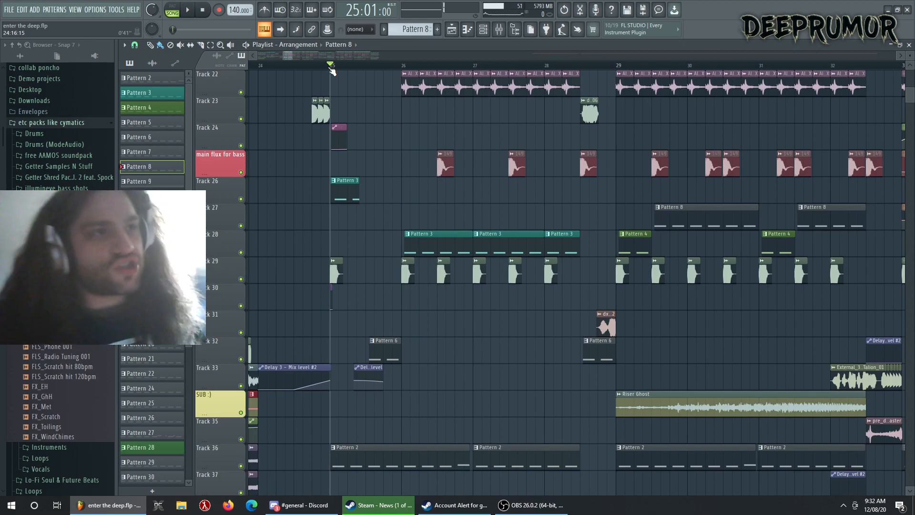
click(618, 67)
drag(618, 69, 618, 68)
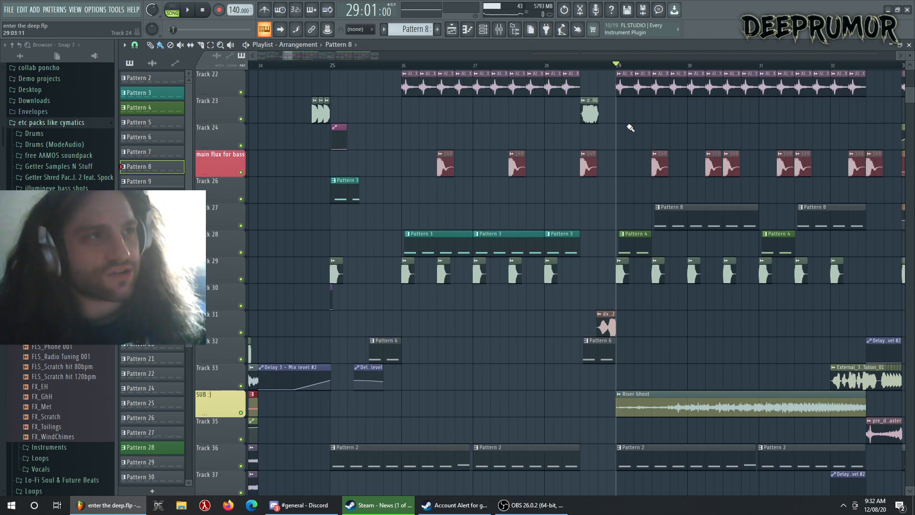
key(space)
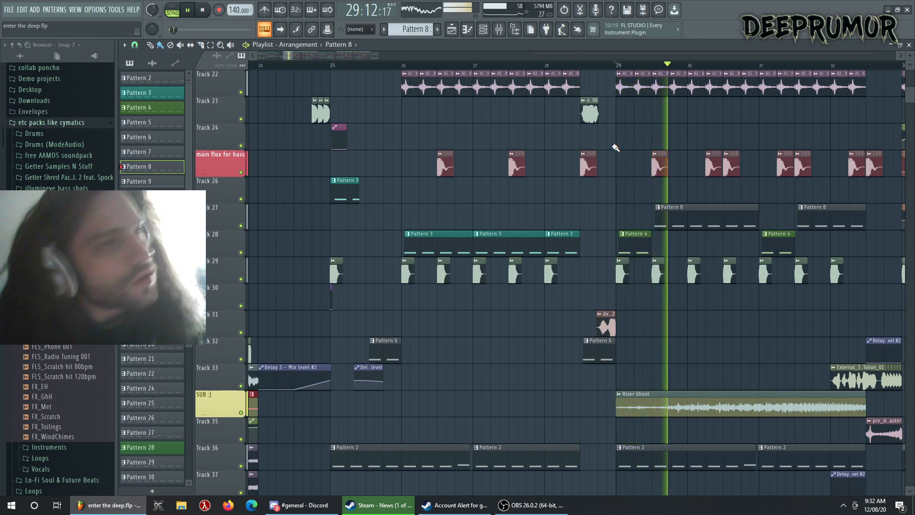
Replay the start of the phrase at bar 29 several times and stop playback.
key(space)
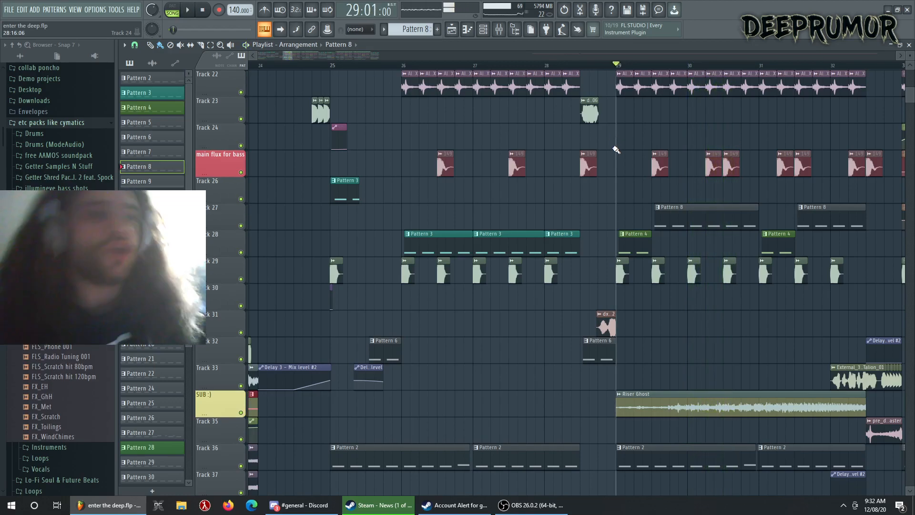
key(space)
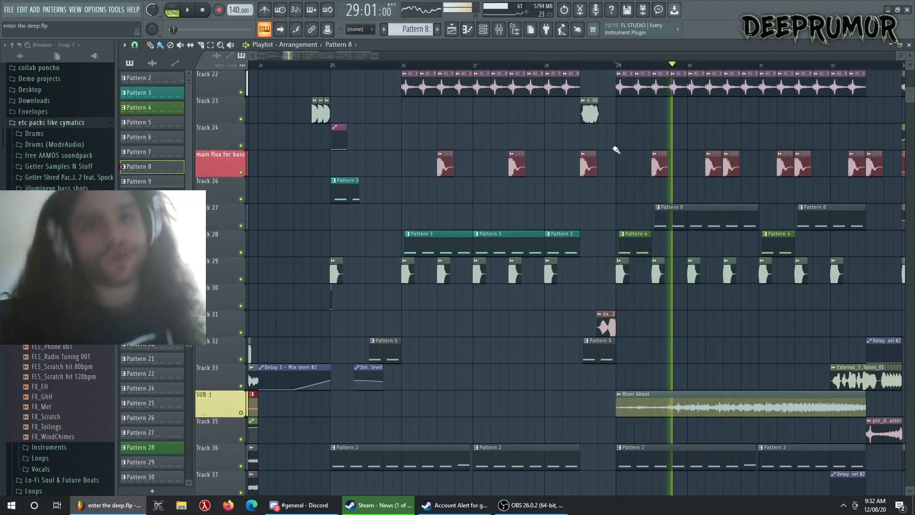
key(space)
key(space)
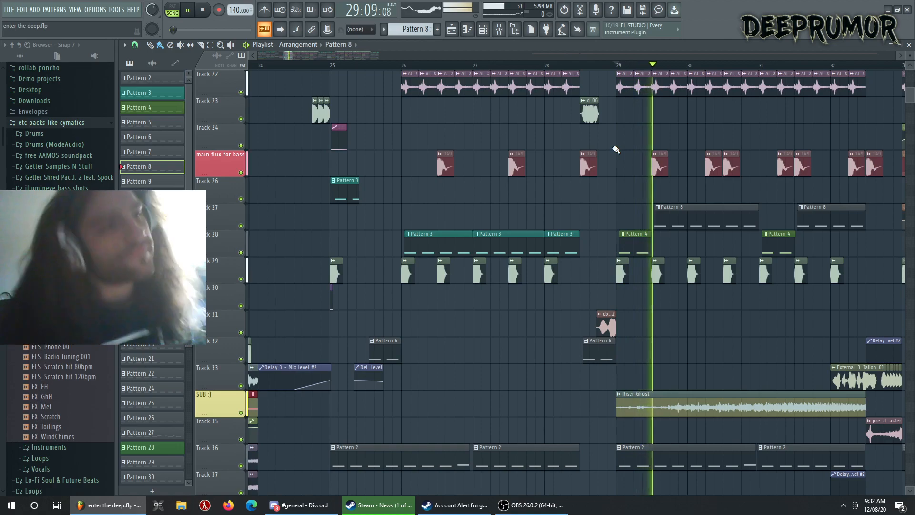
key(space)
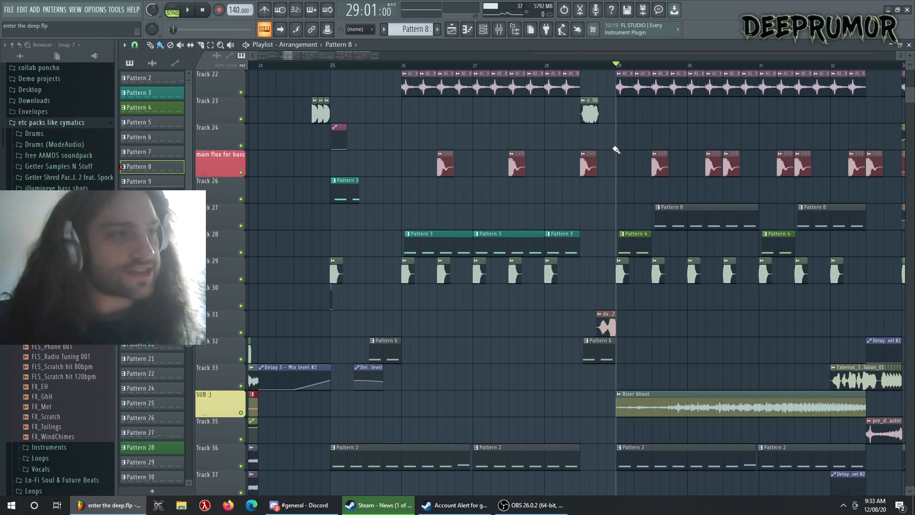
Play the drop from the start of bar 25 and save the project.
click(338, 65)
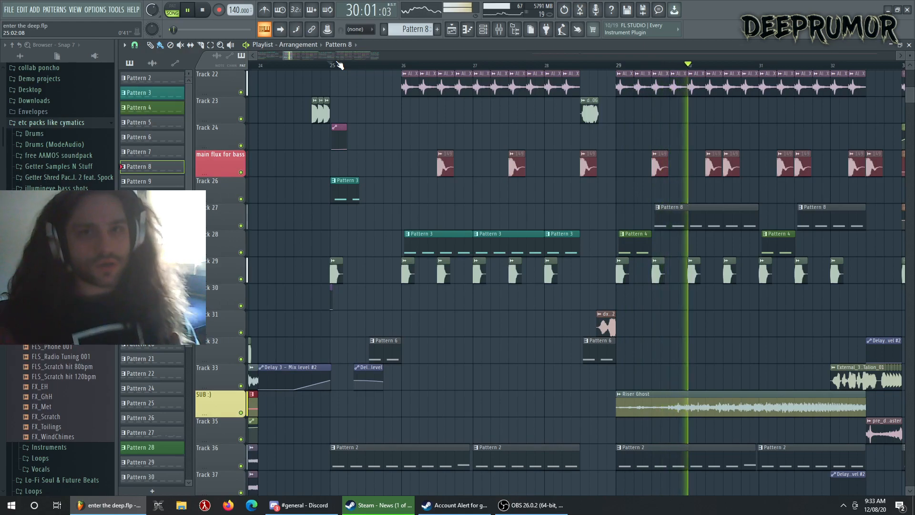
key(space)
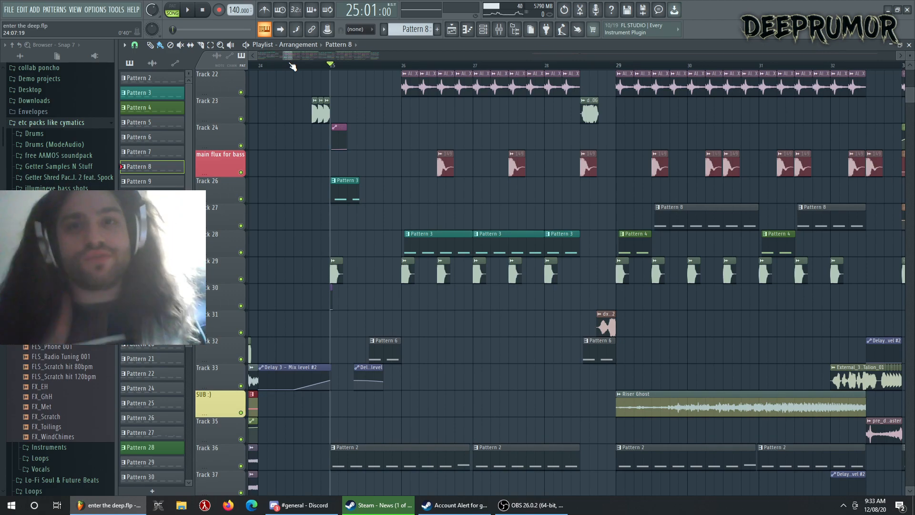
key(ctrl+s)
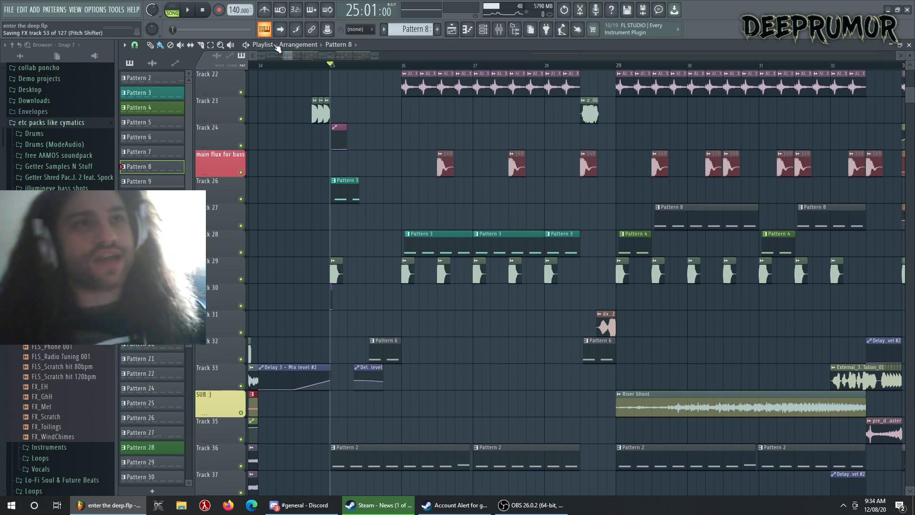
Bring the following phrases into view in the playlist and play the start of the section at bar 33.
drag(295, 55, 302, 58)
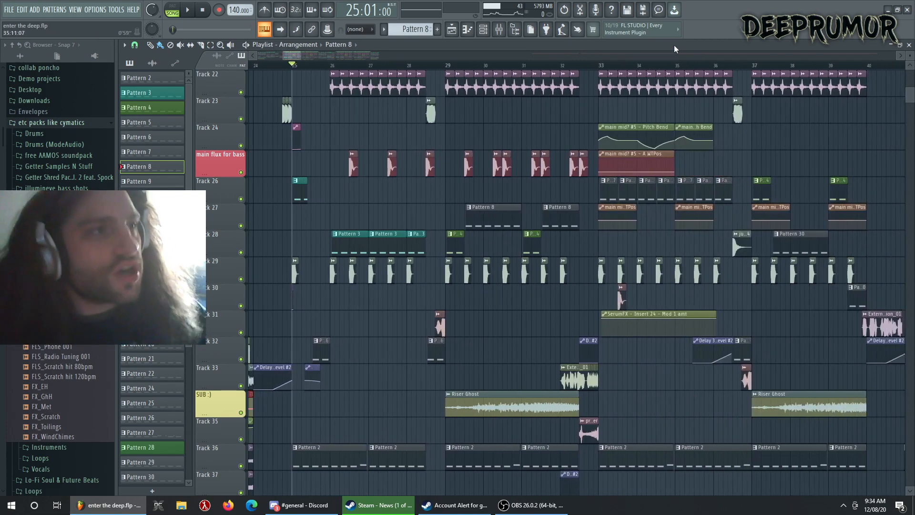
click(595, 67)
key(space)
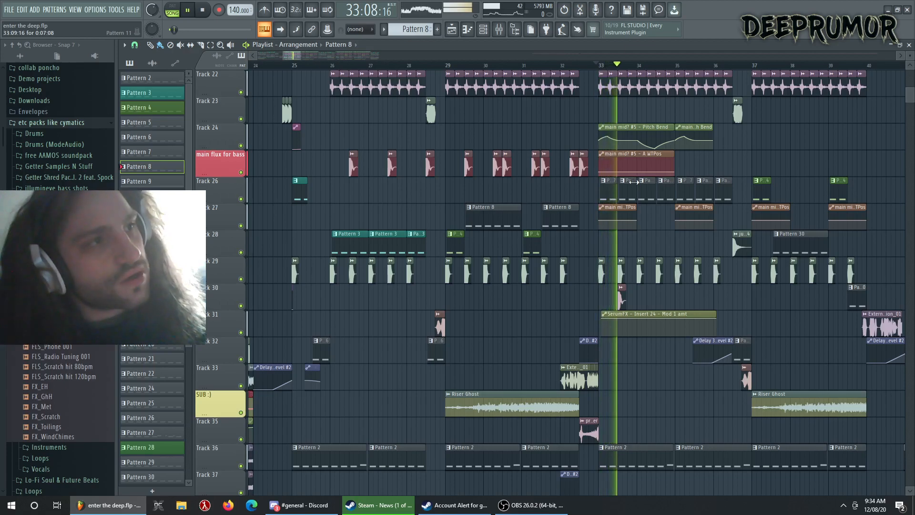
key(space)
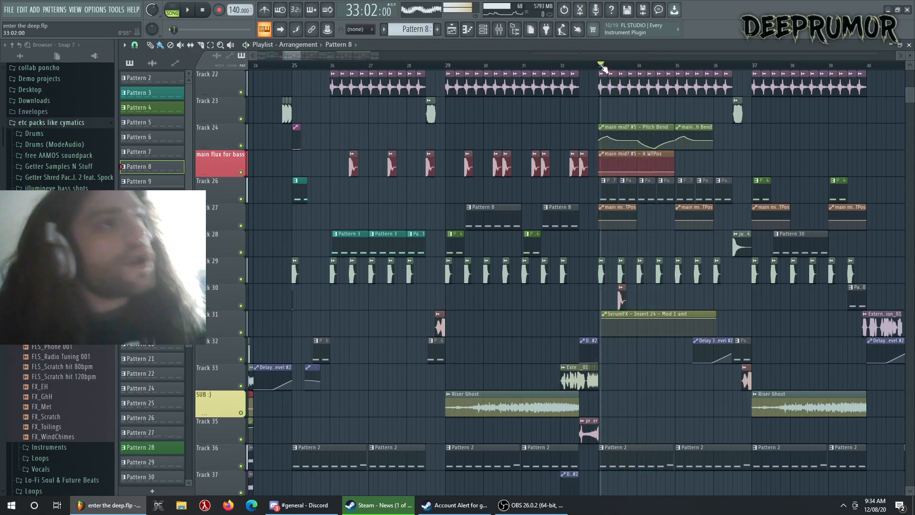
key(space)
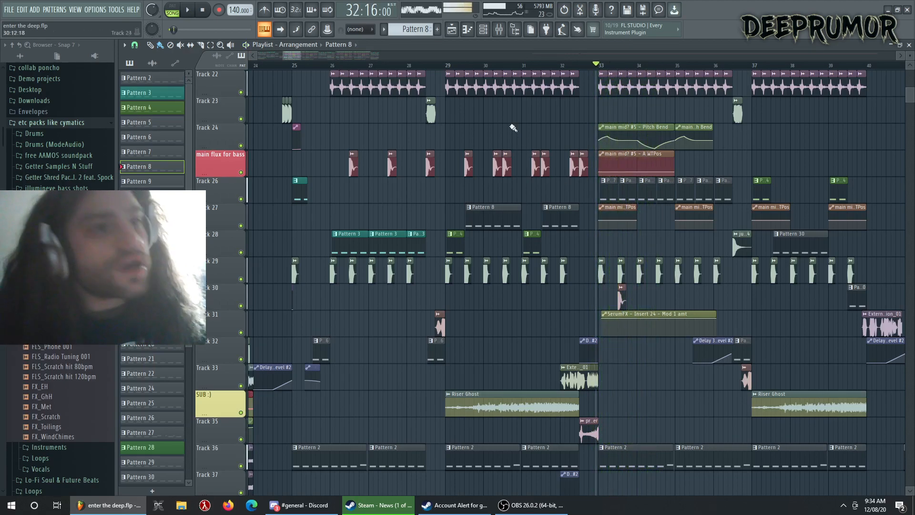
Compare the phrase starts by playing short parts from late bar 28, from bar 25 and from the end of bar 32.
click(429, 66)
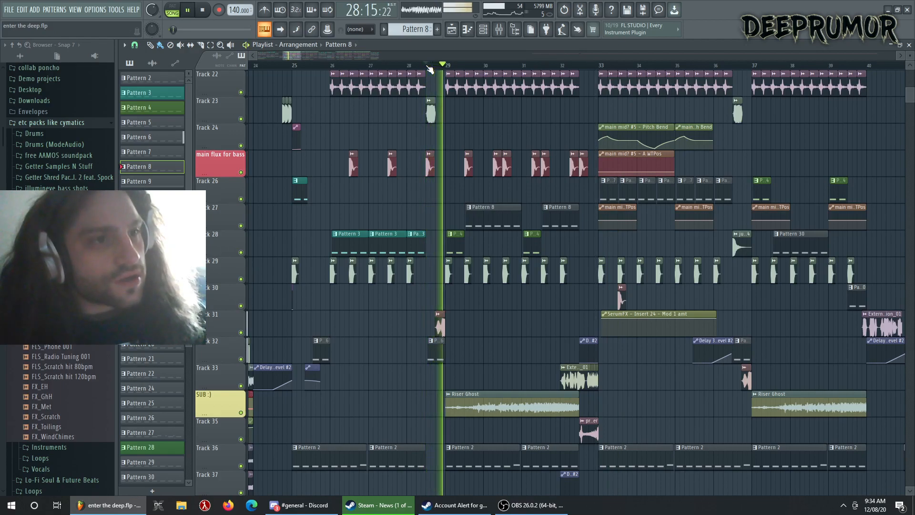
key(space)
click(291, 67)
key(space)
key(space)
key(space)
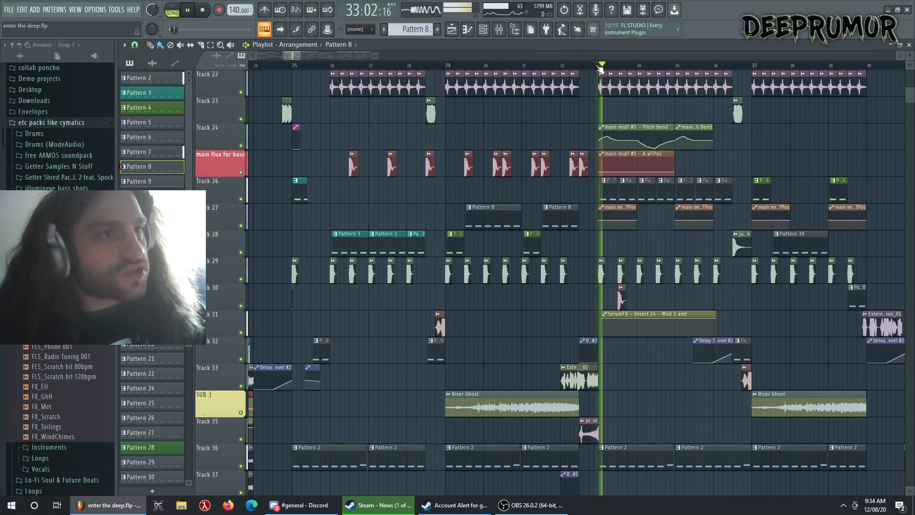
key(space)
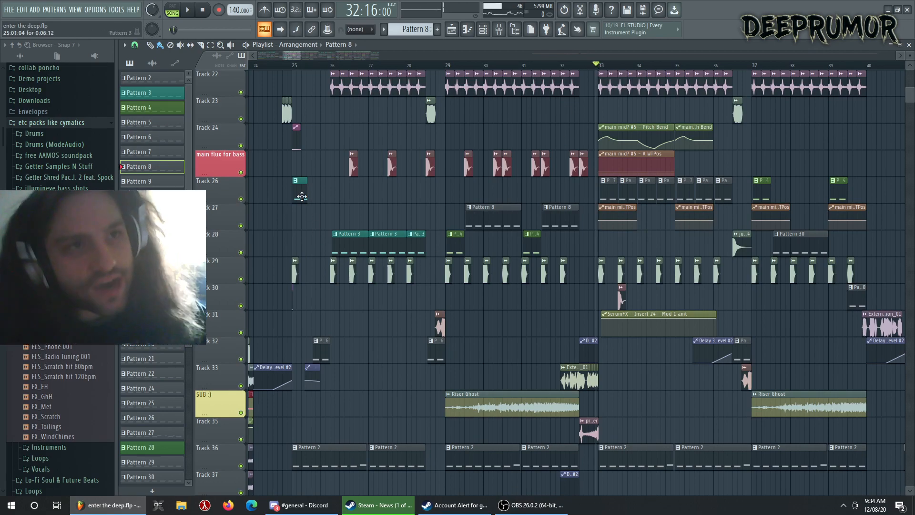
Play the opening from 25:02, and play the section from 33:02.
click(294, 65)
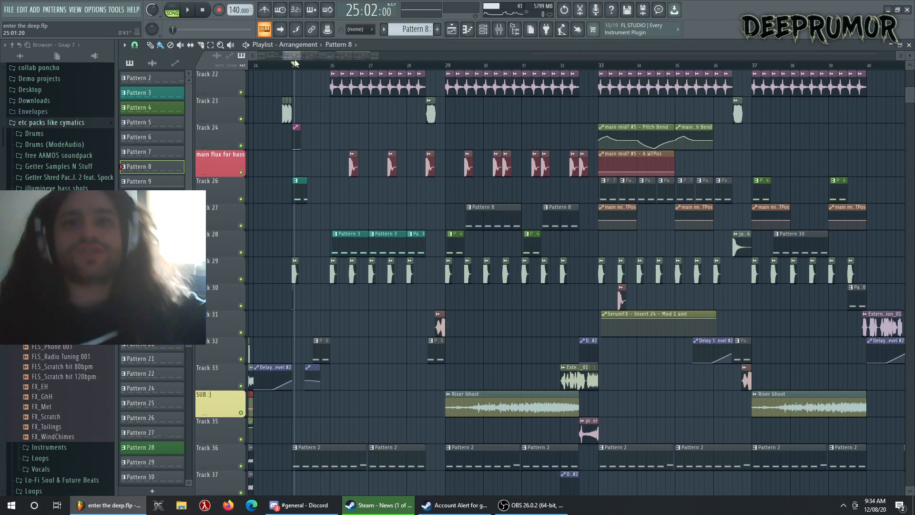
key(space)
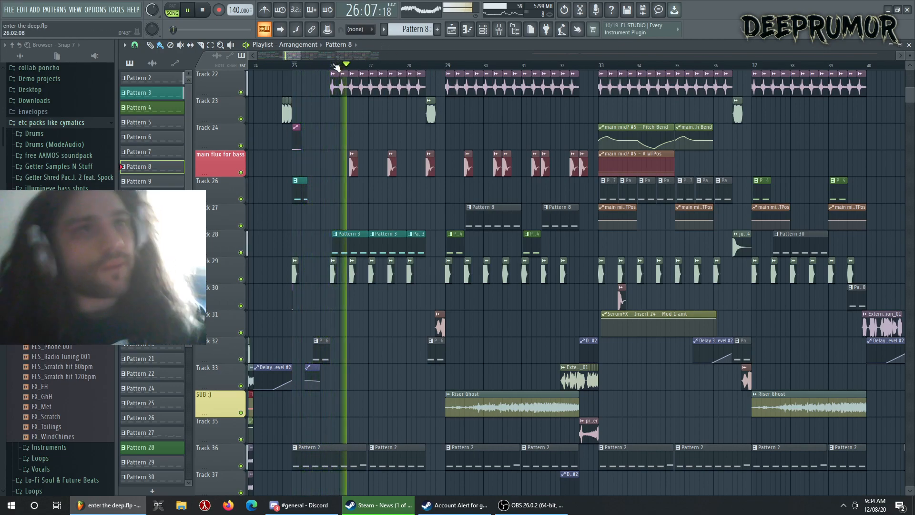
key(space)
click(601, 66)
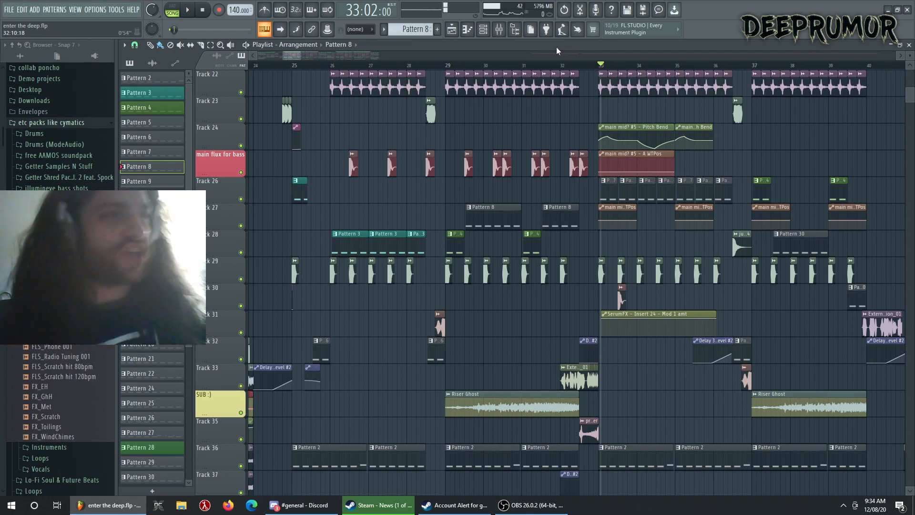
key(space)
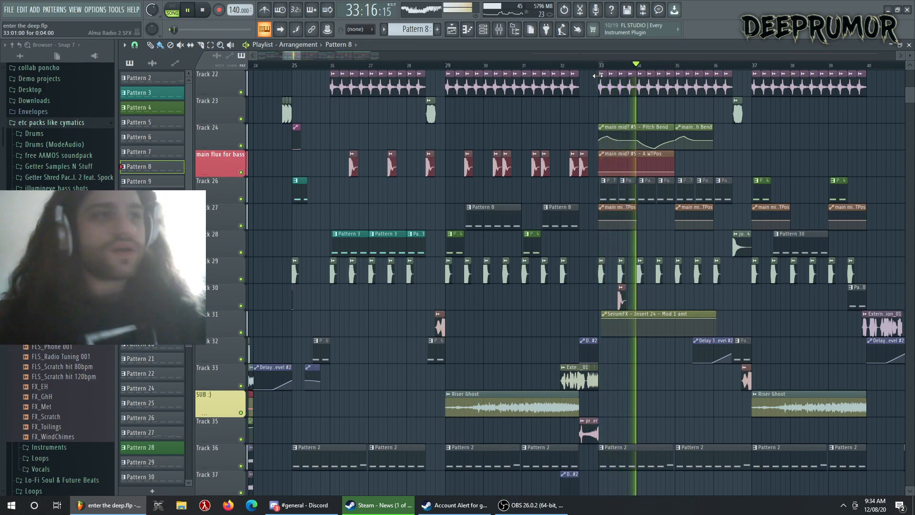
Play short excerpts from the middle of bar 33 and from the start of bar 30.
click(621, 66)
key(space)
key(space)
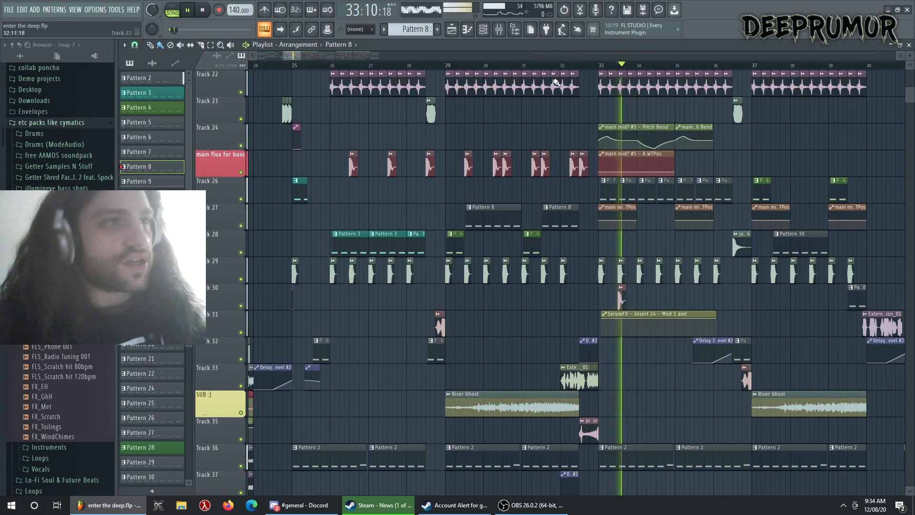
click(485, 66)
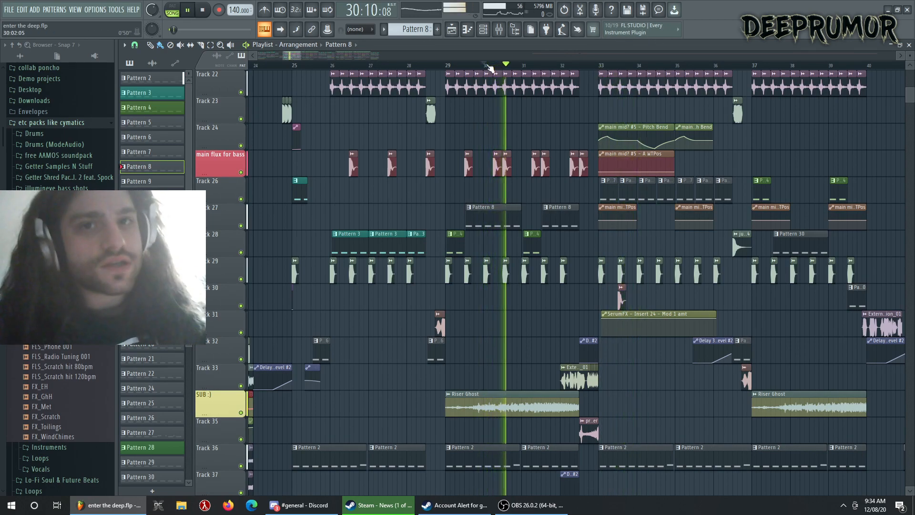
key(space)
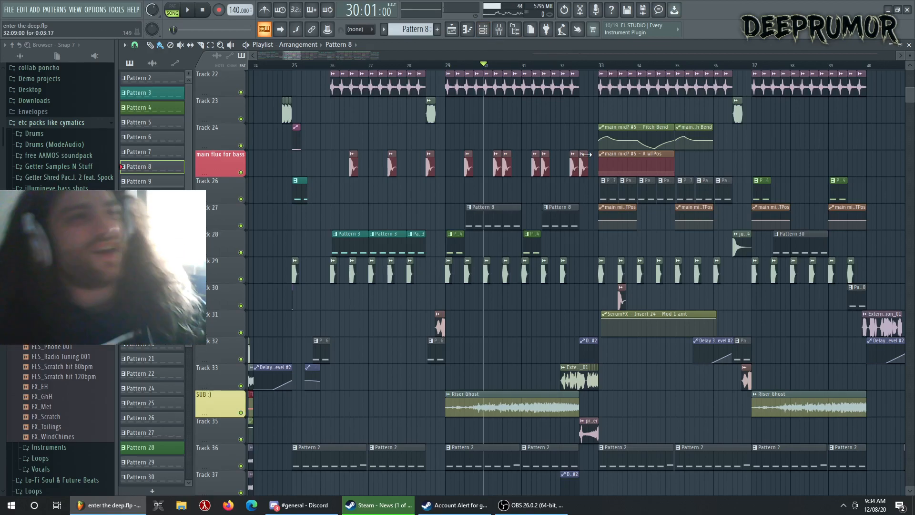
Open Pattern 11's main mid? #8 Serum instrument and examine its oscillator, LFO shape and effects chain.
double_click(629, 181)
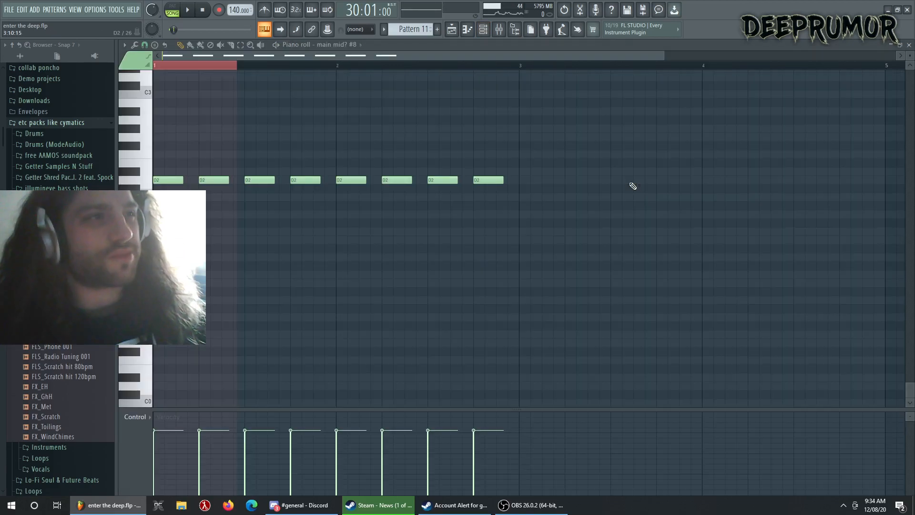
click(483, 29)
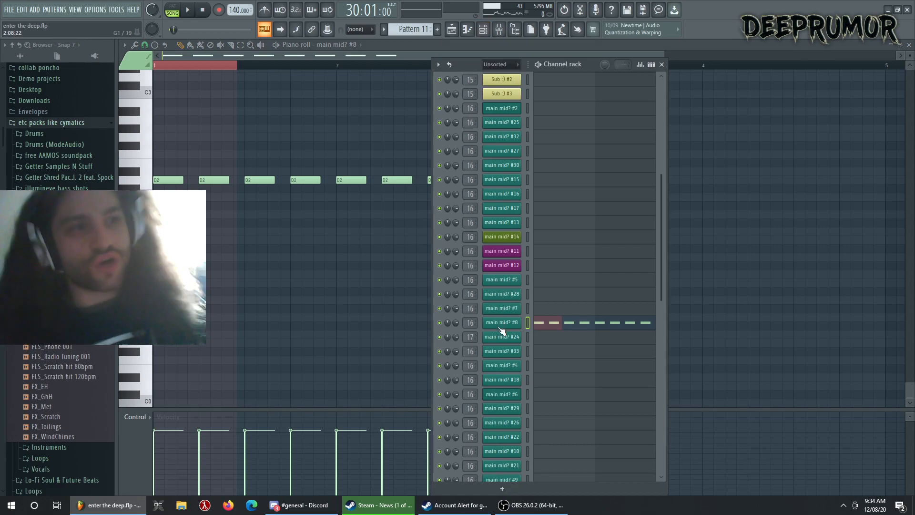
click(501, 326)
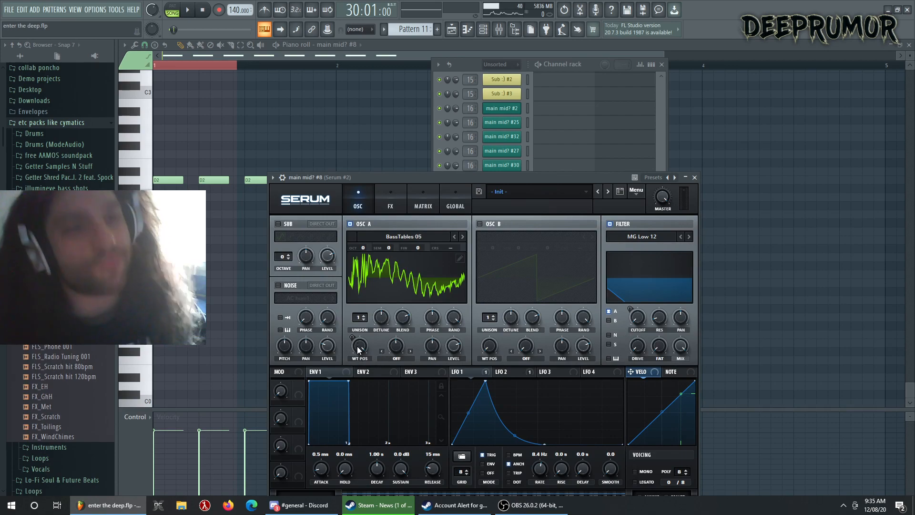
click(387, 202)
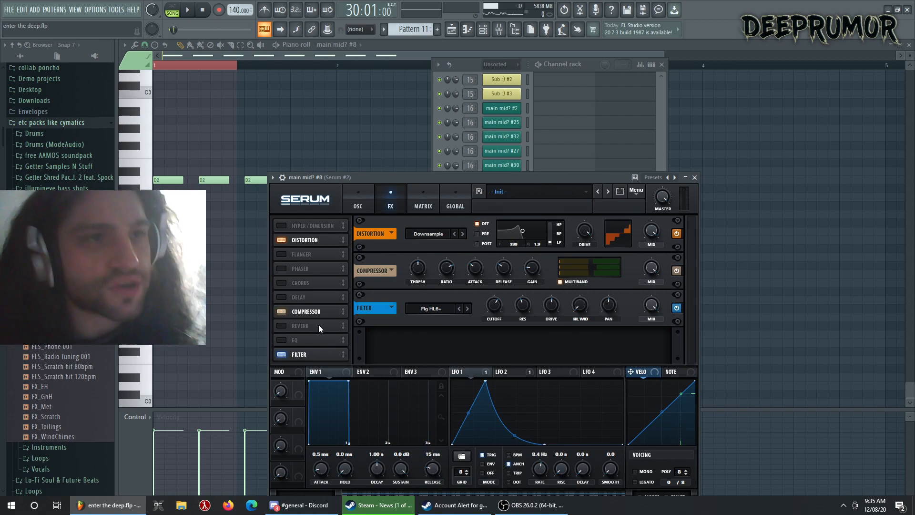
click(350, 199)
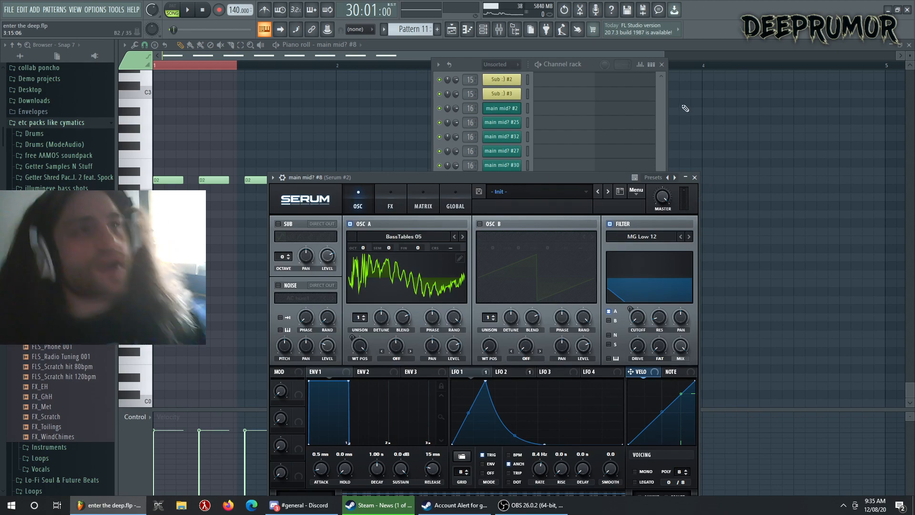
Return to the playlist and play the first and second halves of bar 25 separately.
click(452, 30)
click(295, 67)
key(space)
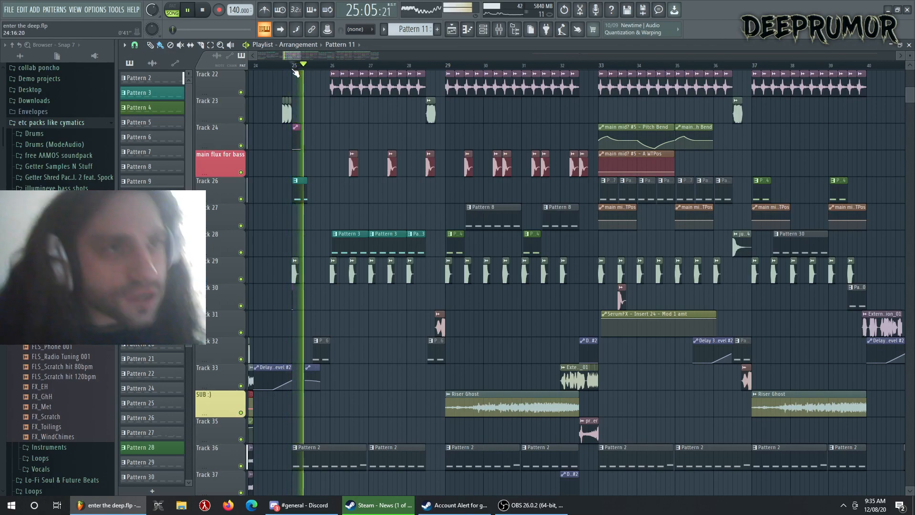
key(space)
click(322, 66)
click(312, 66)
key(space)
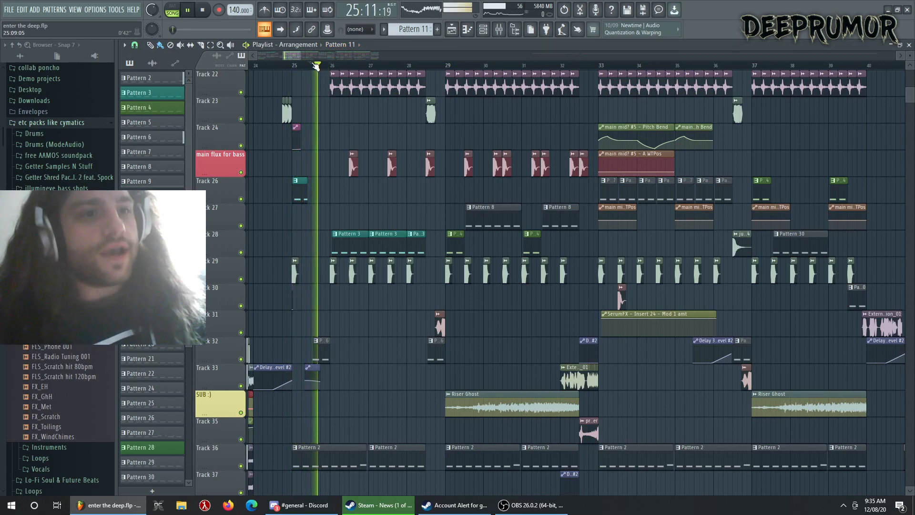
key(space)
Play the lead-in to bar 26 from 25:07, and play the Pattern 6 fill from 25:09.
click(311, 67)
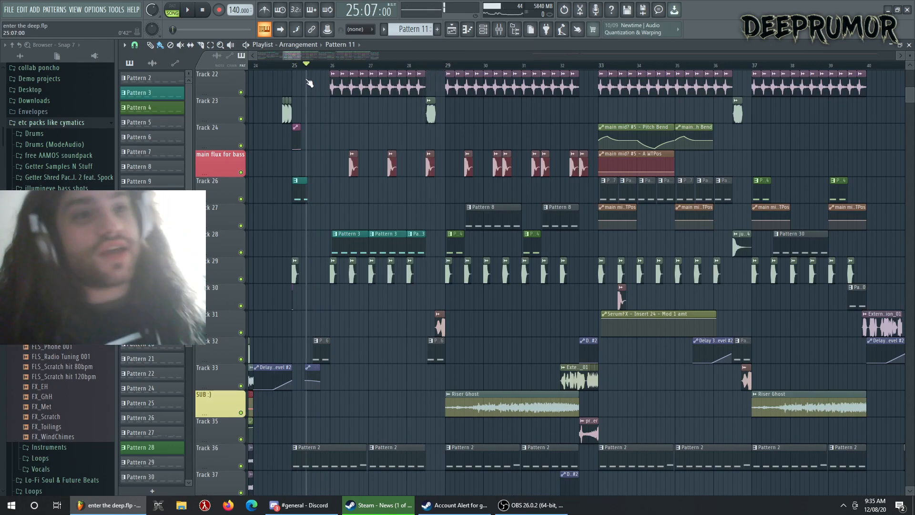
key(space)
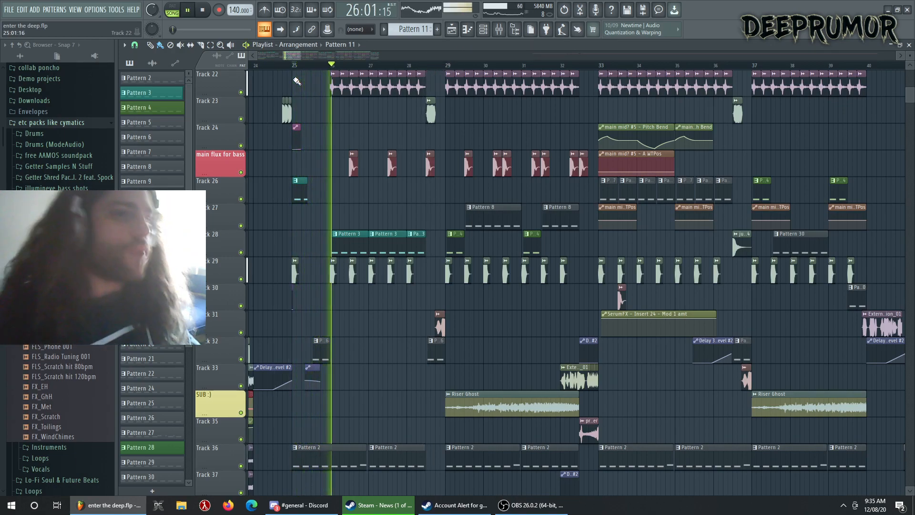
key(space)
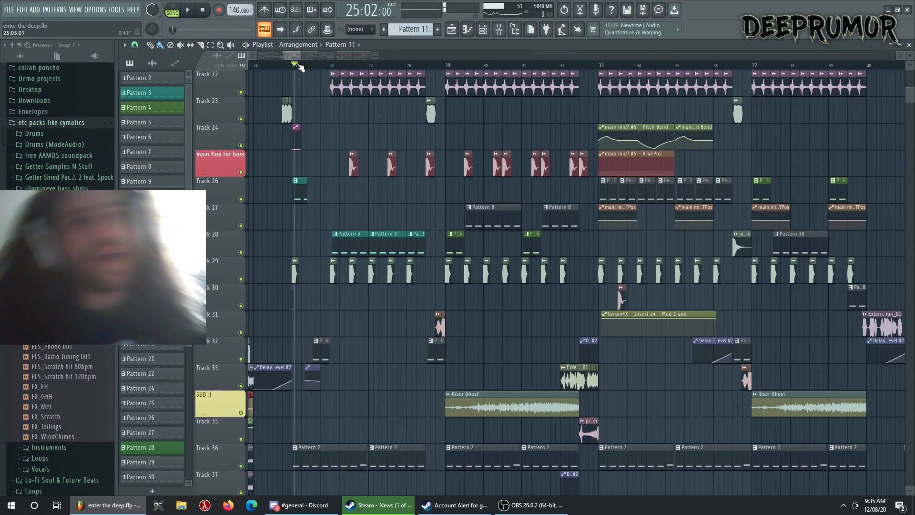
click(313, 65)
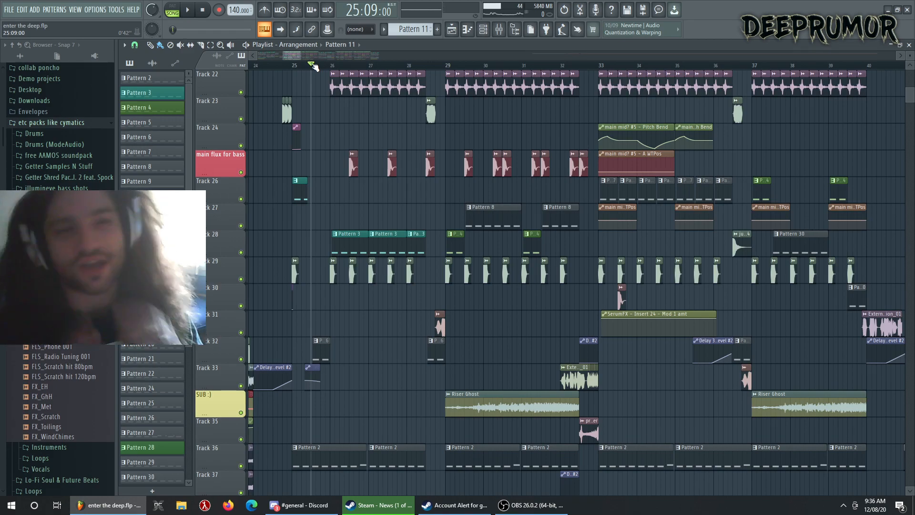
key(space)
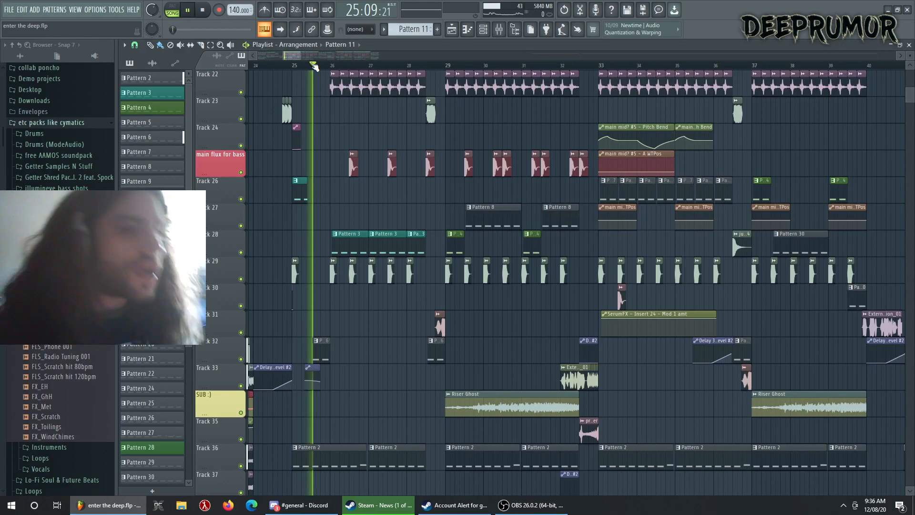
key(space)
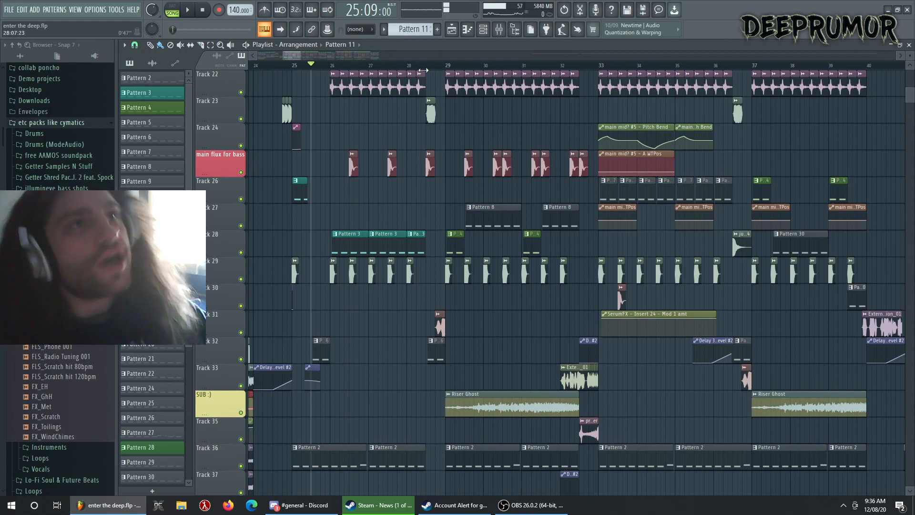
Undo the accidental clip resize in the playlist.
scroll(434, 67, up, 1)
key(ctrl+z)
click(429, 71)
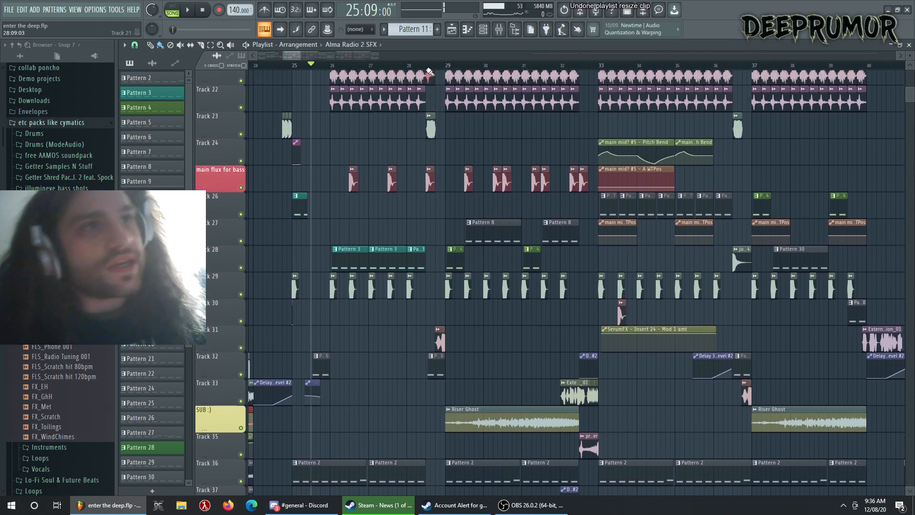
Play the fill leading into bar 29 twice, starting from 28:09 in the playlist.
key(ctrl+z)
click(428, 66)
key(space)
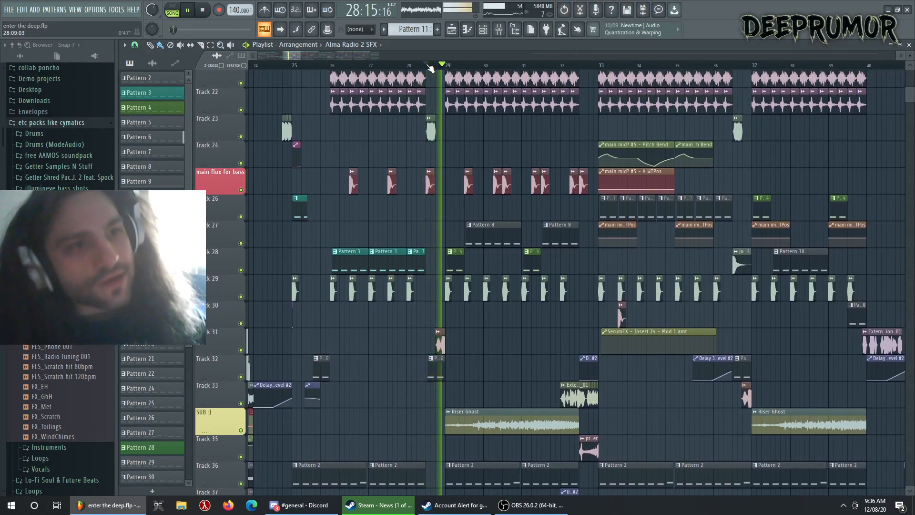
key(space)
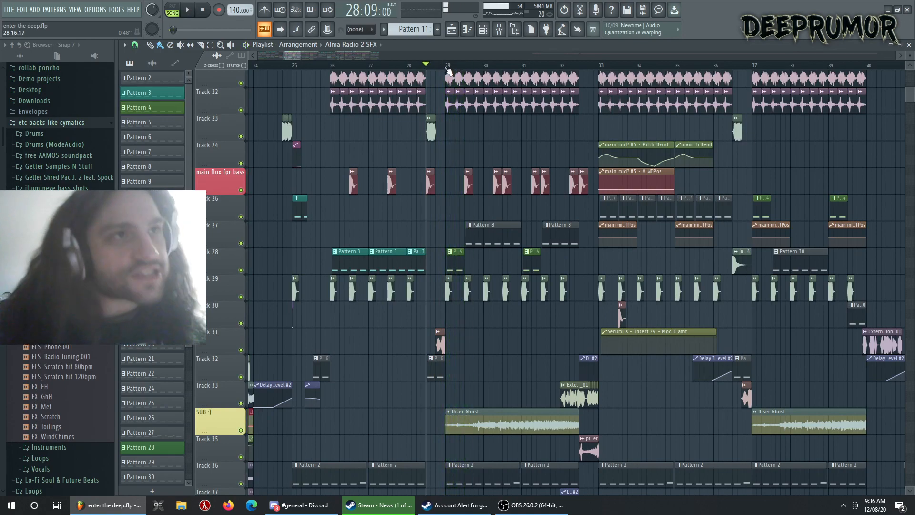
key(space)
key(space)
Play the phrase that starts at 26:02, and set the playback position to 29:01 for the phrase after the fill.
click(328, 66)
click(332, 67)
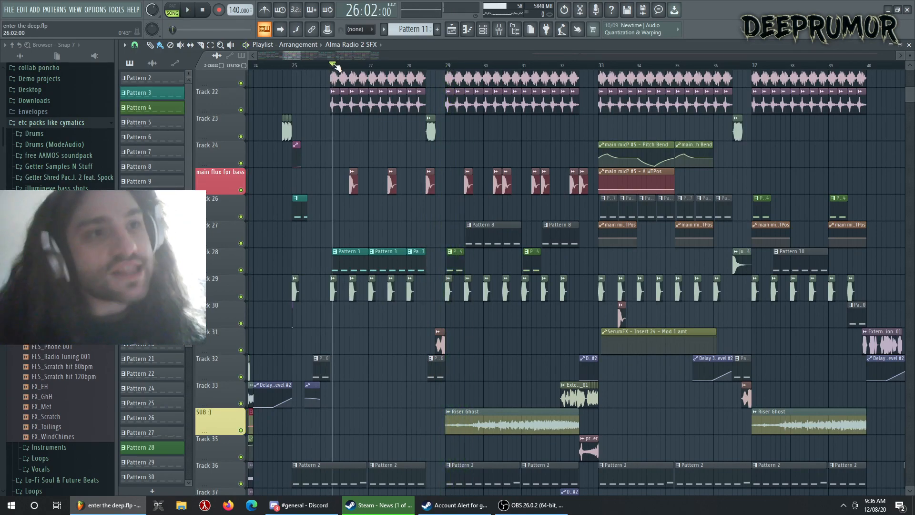
key(space)
key(space)
click(448, 66)
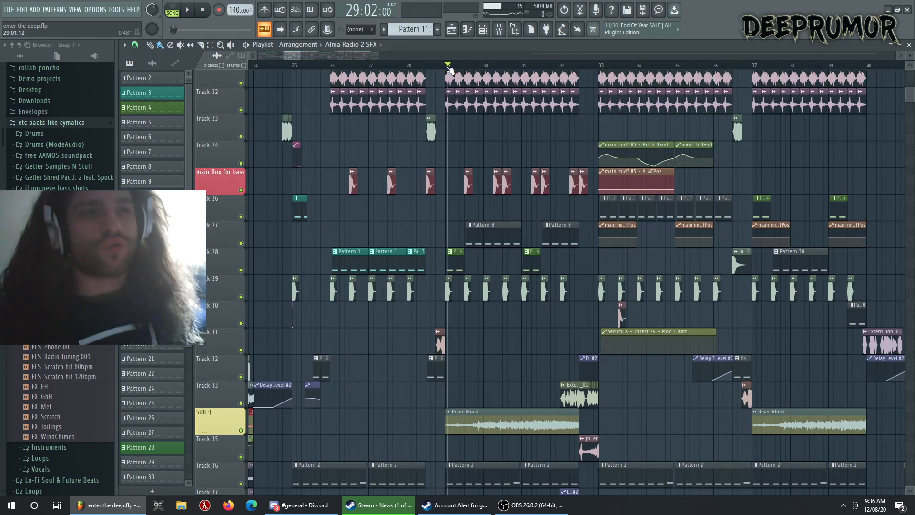
click(449, 68)
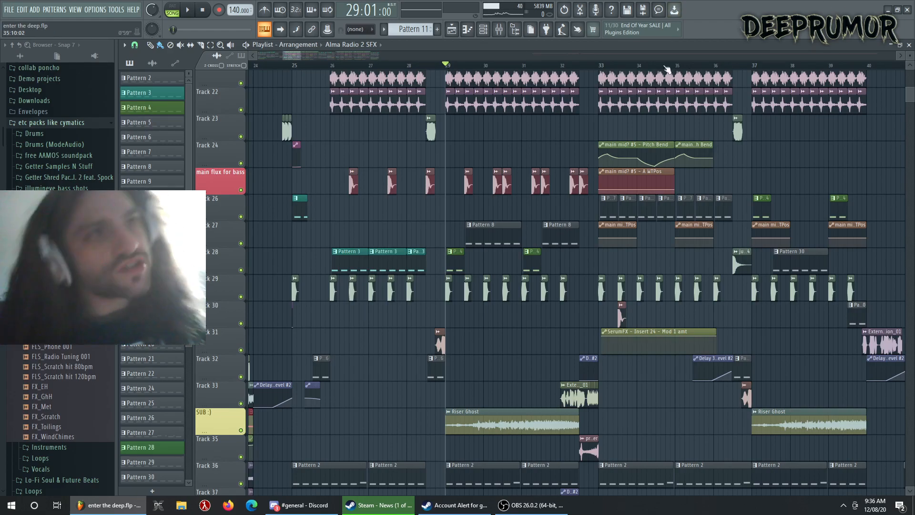
Examine how the drop's phrases and gaps are laid out across the tracks from bar 25 to bar 49.
drag(302, 56, 360, 56)
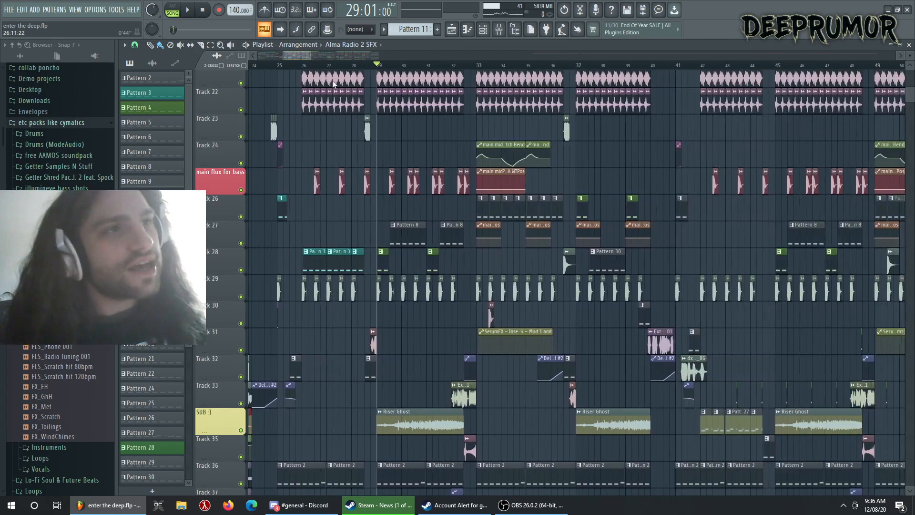
scroll(461, 171, down, 1)
scroll(461, 180, down, 3)
scroll(460, 209, up, 4)
scroll(459, 209, down, 1)
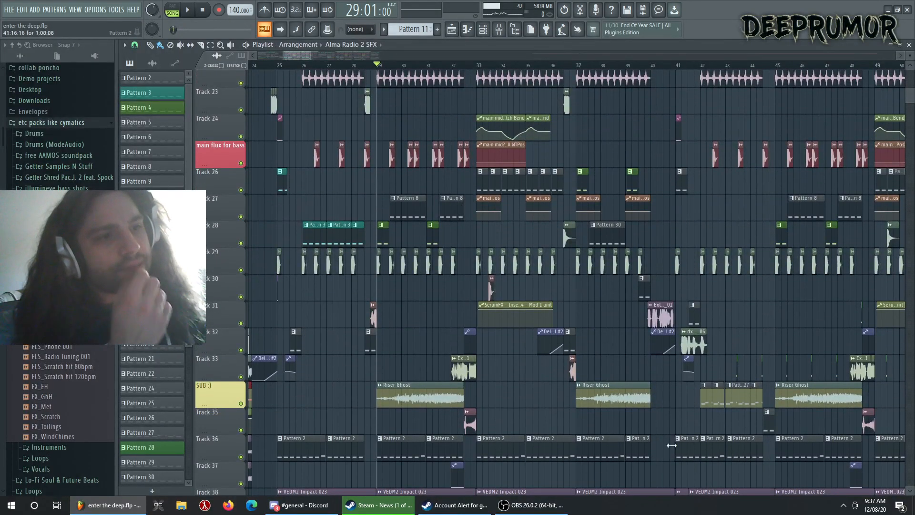
scroll(522, 456, down, 3)
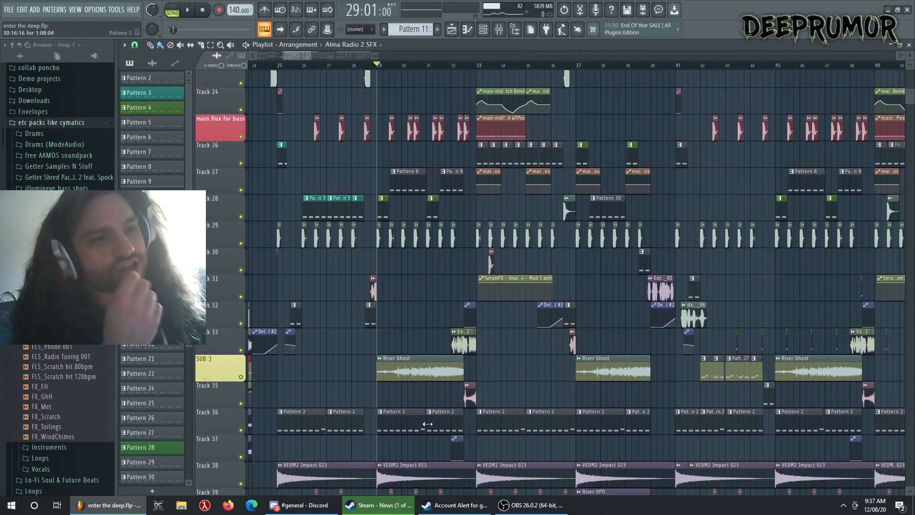
scroll(569, 402, up, 9)
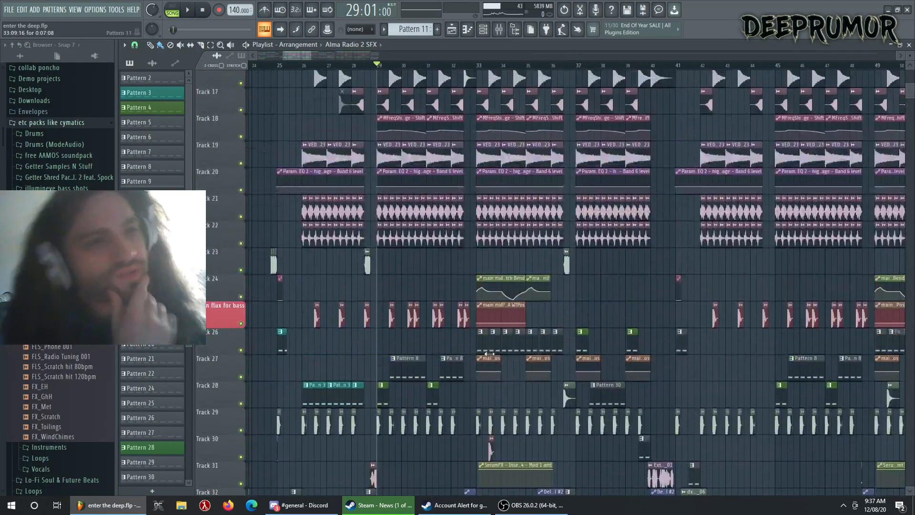
Play the transition into the bar 37 phrase from 36:15.
click(575, 64)
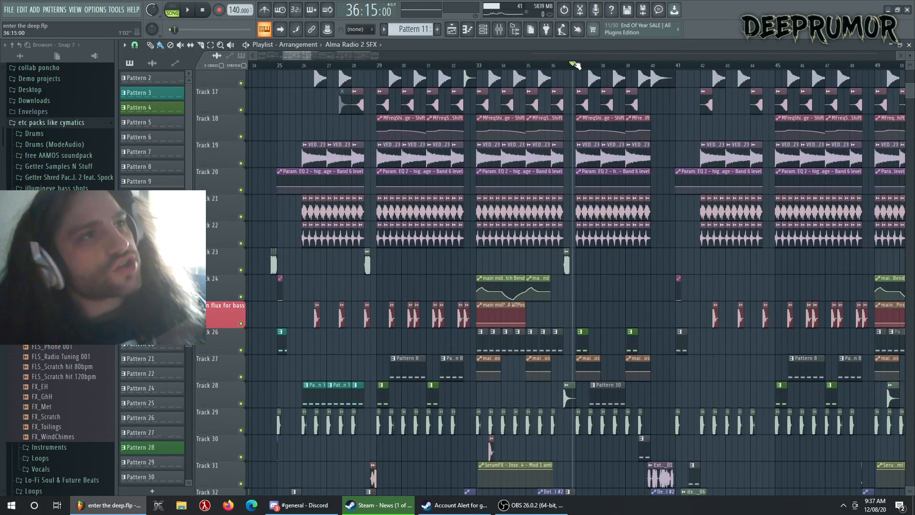
key(space)
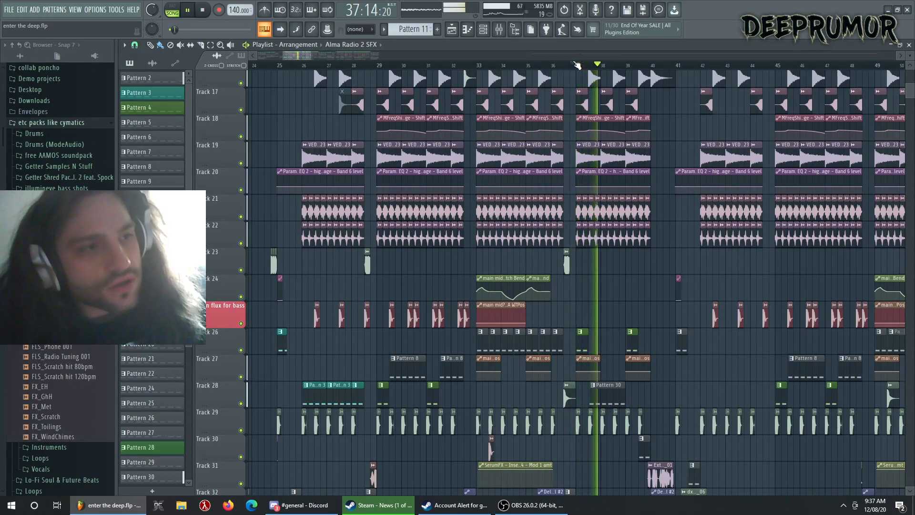
key(space)
Play the continuation of the drop past the break at bar 41 and into the bar 42 phrase.
mouse_move(575, 65)
mouse_down()
mouse_move(287, 115)
mouse_move(567, 83)
mouse_move(578, 93)
mouse_move(474, 62)
mouse_move(305, 100)
mouse_move(906, 100)
mouse_move(432, 123)
mouse_move(601, 155)
mouse_move(452, 119)
mouse_move(475, 129)
mouse_up()
key(space)
key(space)
key(space)
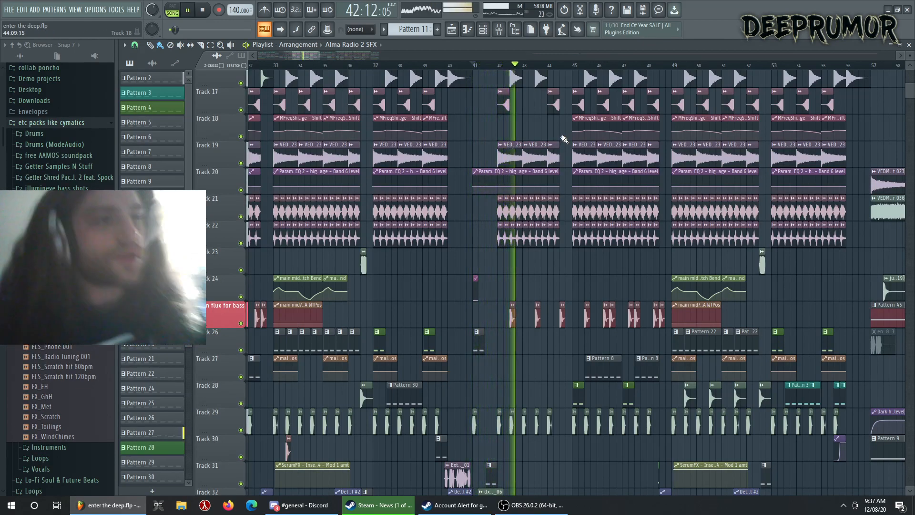
key(space)
Return to the beginning of the drop and play the start of the bar 26 phrase from 25:16.
click(303, 65)
mouse_move(303, 65)
mouse_down()
mouse_move(279, 56)
mouse_move(290, 57)
mouse_up()
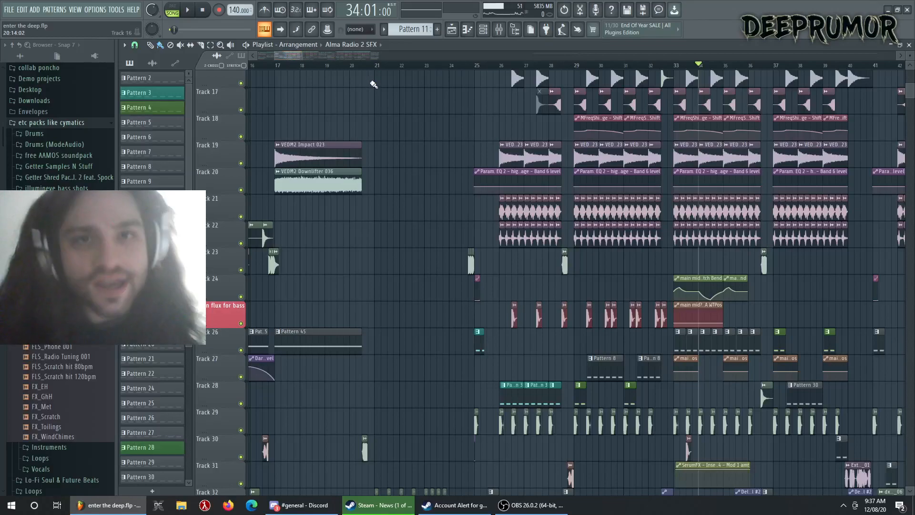
click(500, 65)
key(space)
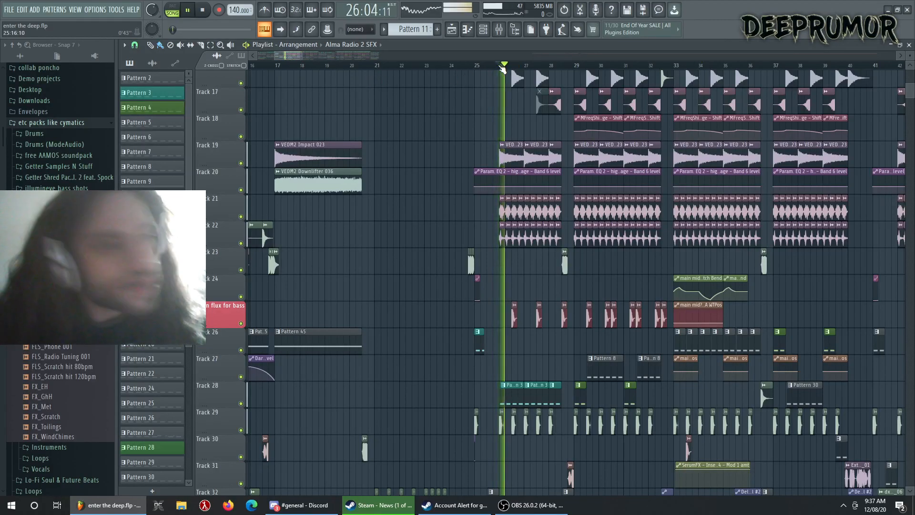
key(space)
Show bars 23 to 57 of the arrangement and play the fill into bar 29 from 28:06.
drag(296, 56, 310, 56)
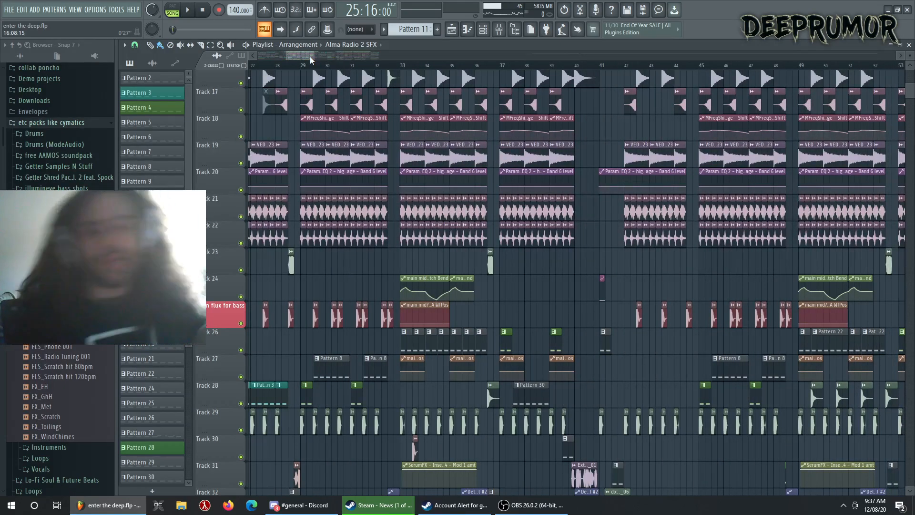
mouse_move(310, 55)
mouse_down()
mouse_move(317, 59)
mouse_move(300, 65)
mouse_up()
scroll(300, 65, down, 3)
scroll(352, 314, down, 5)
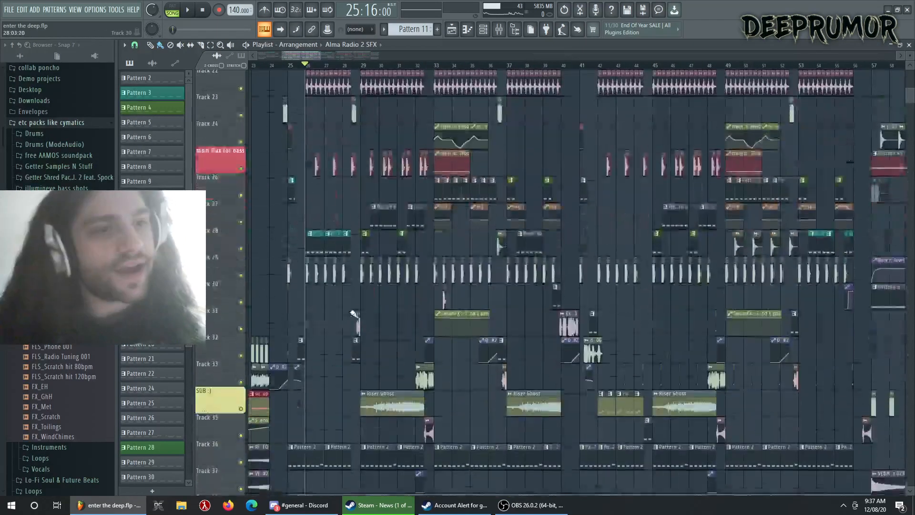
click(352, 65)
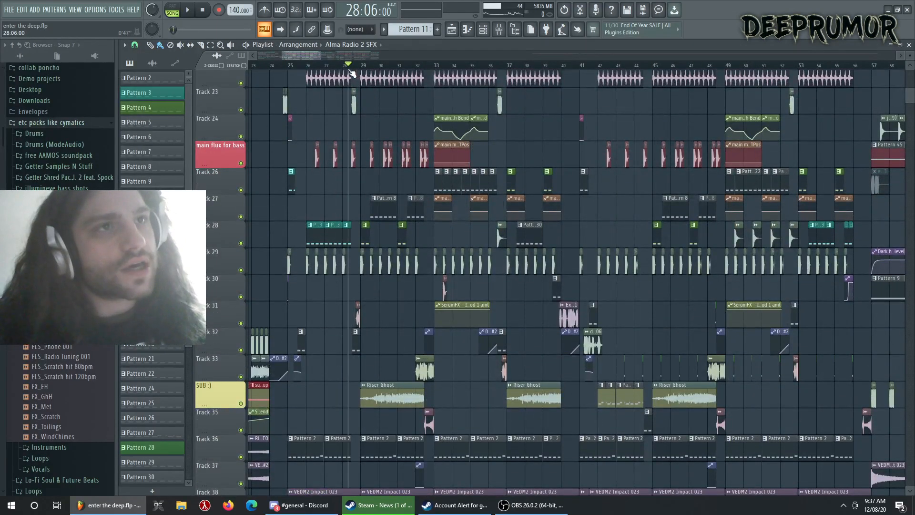
key(space)
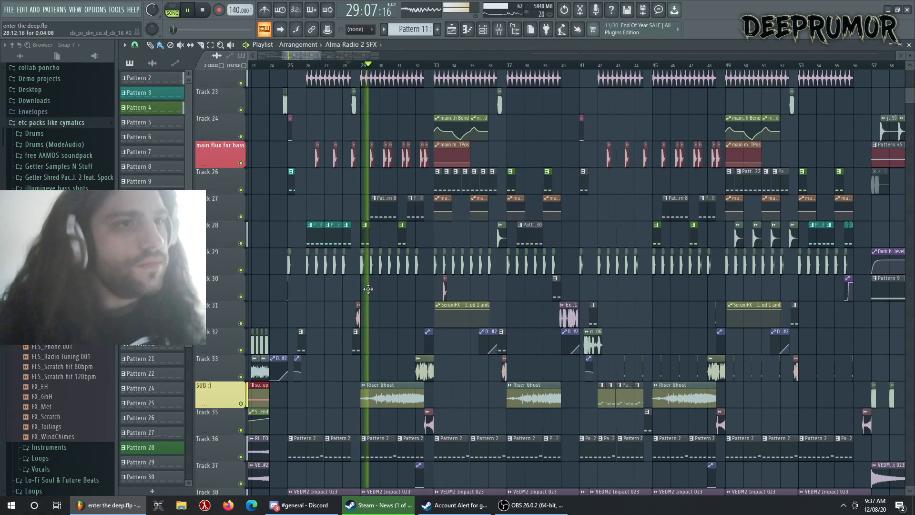
key(space)
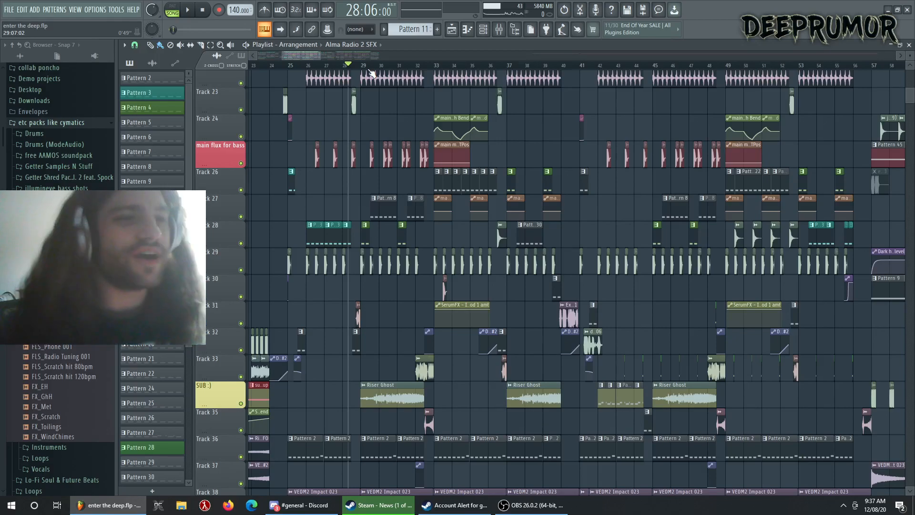
Play the fill into bar 33 twice from 32:03, and move the playback position back to 27:08.
click(418, 67)
key(space)
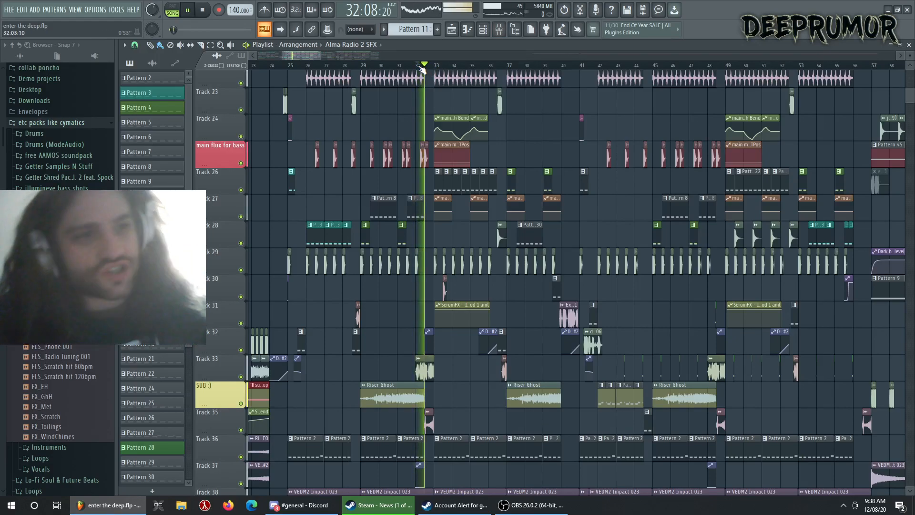
key(space)
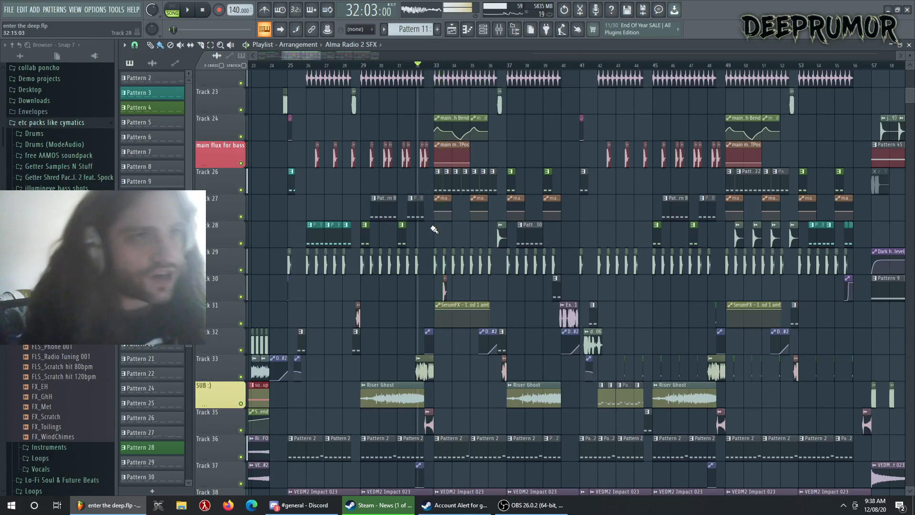
key(space)
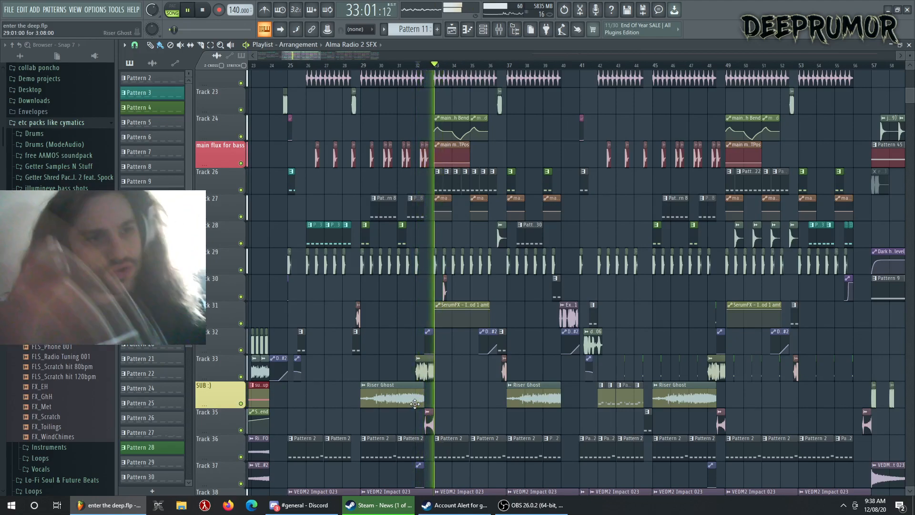
key(space)
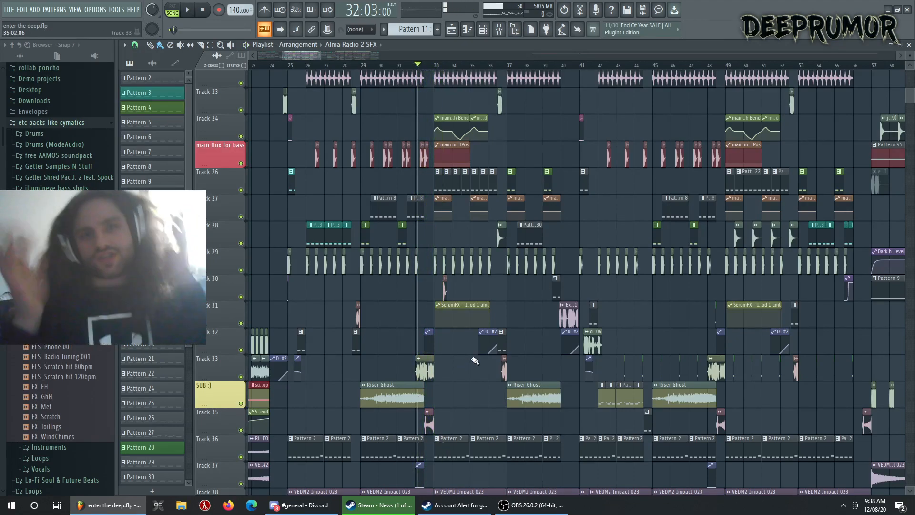
mouse_move(288, 66)
mouse_down()
mouse_move(350, 66)
mouse_move(332, 68)
mouse_up()
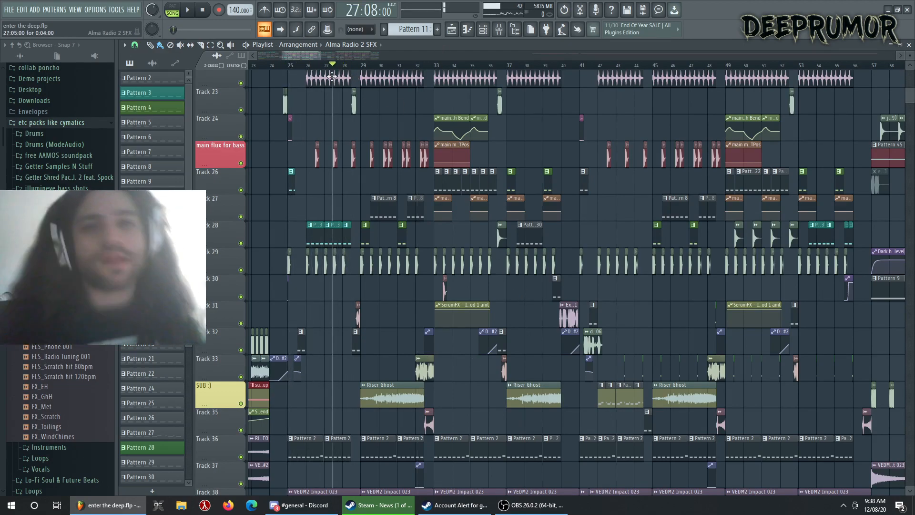